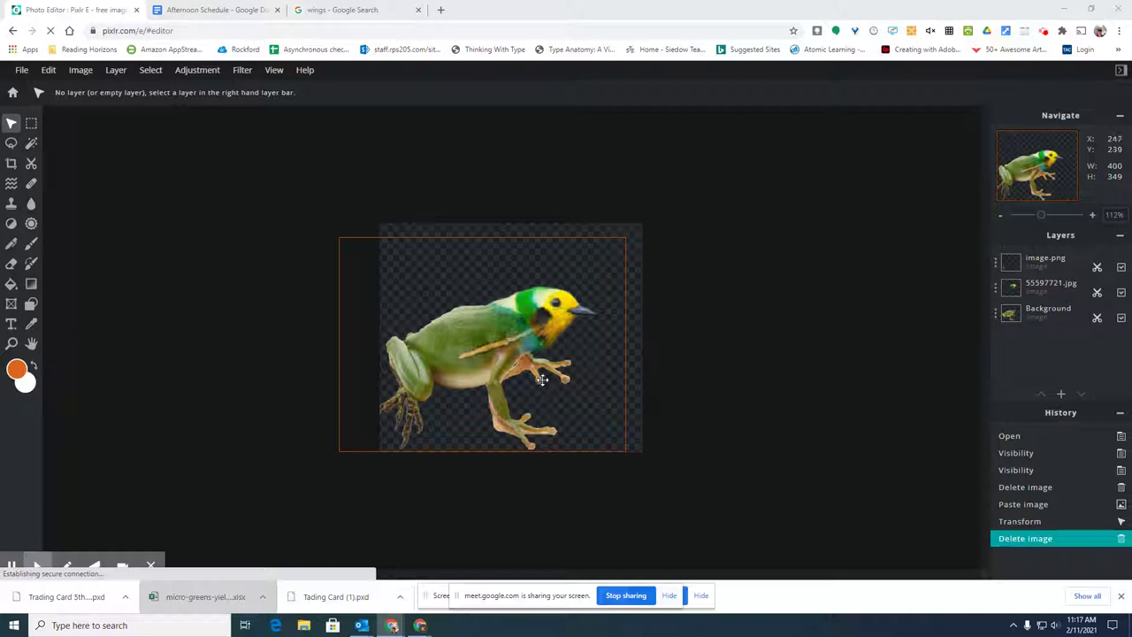
Zoom in on the neck, select the Background layer with the Cutout/Mask tool, and dismiss the sharing notice.
scroll(544, 341, "up", 5)
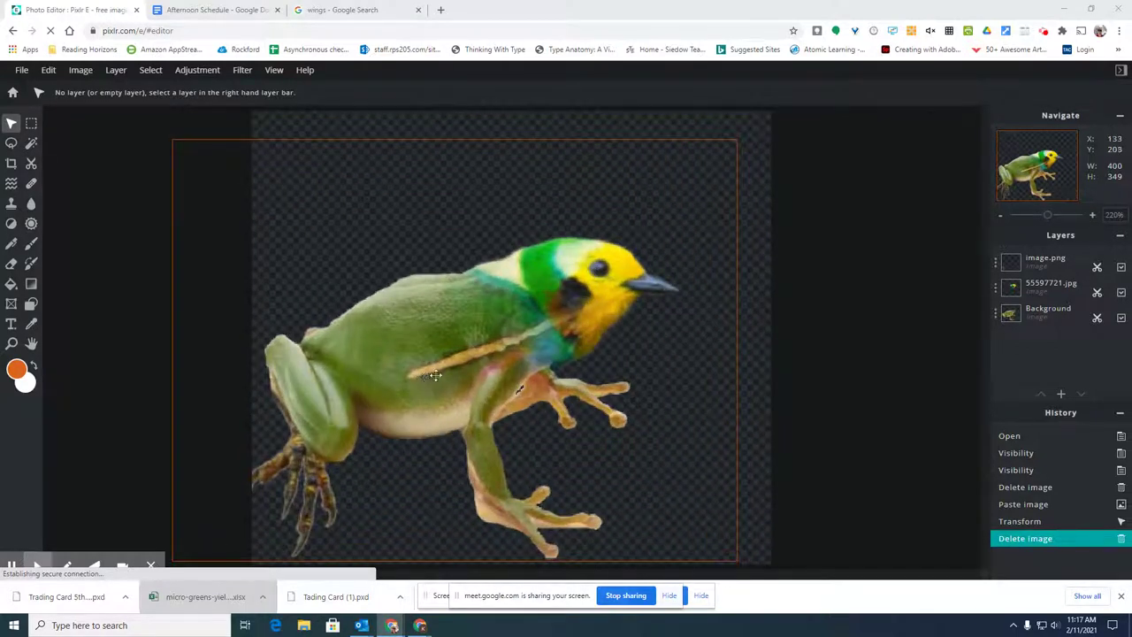
left_click(1045, 320)
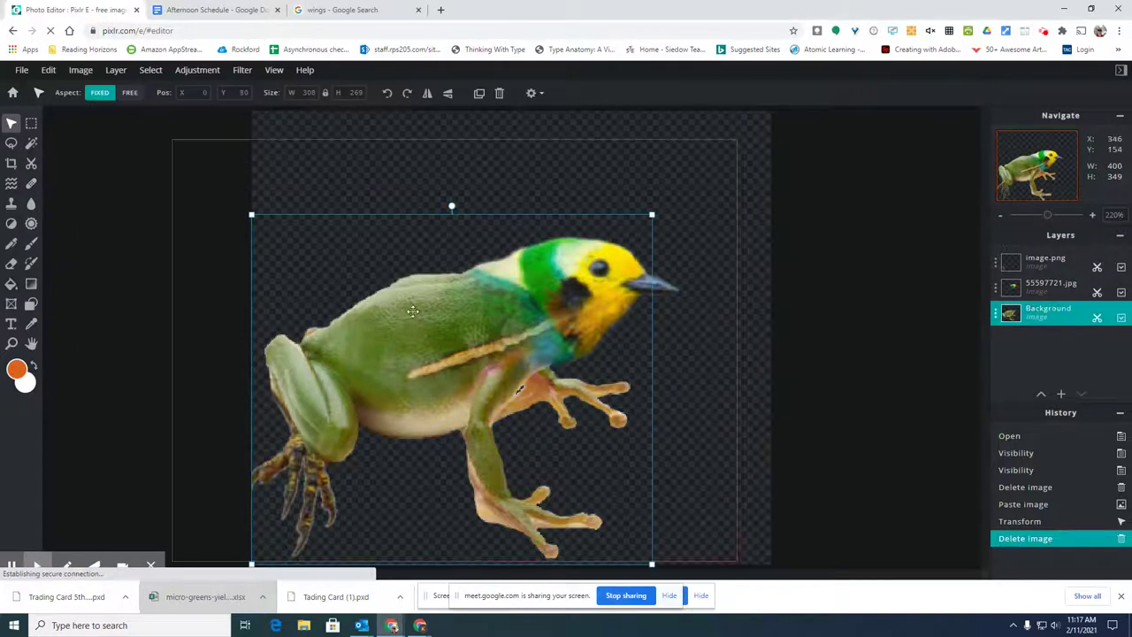
left_click(31, 165)
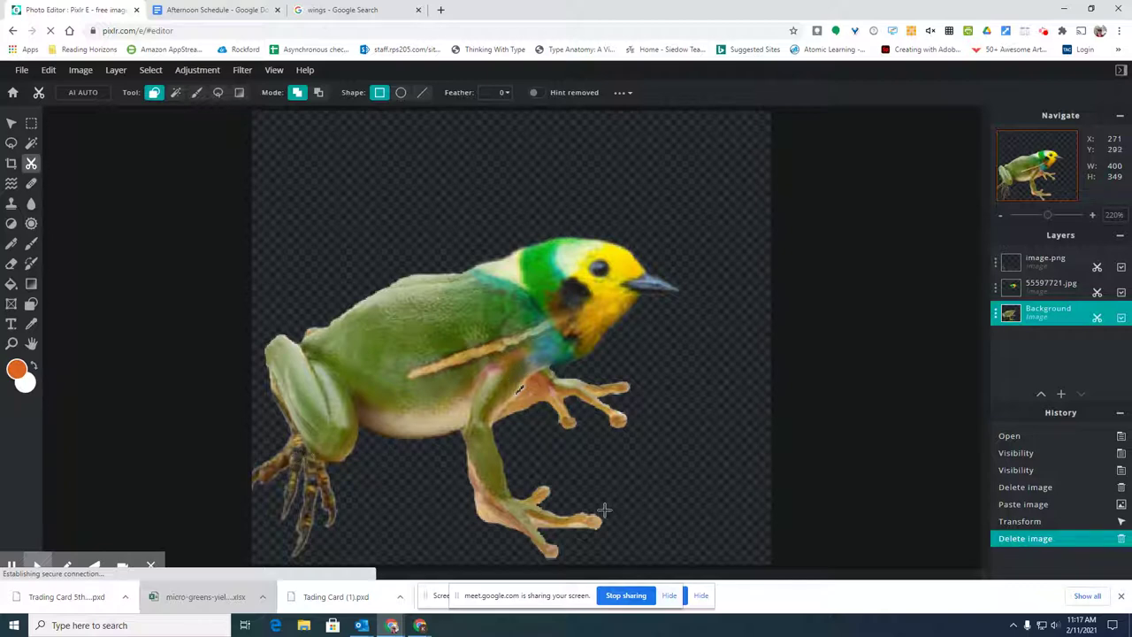
left_click(672, 596)
left_click(702, 599)
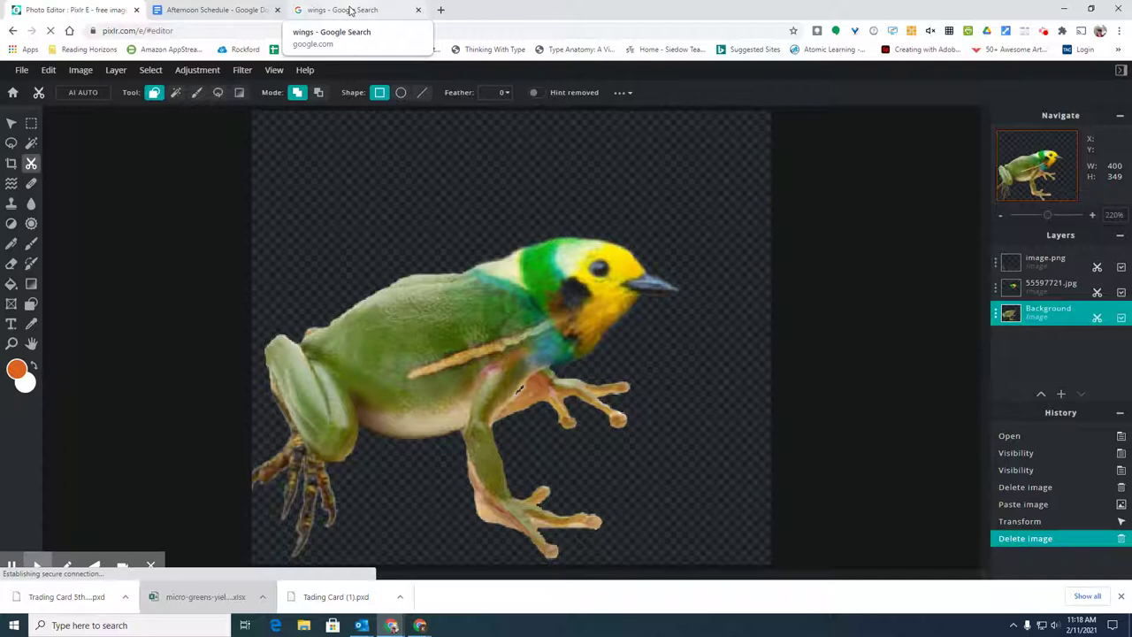
Copy the photo of the swan spreading its wings from the 'wings' Google Images results.
left_click(350, 10)
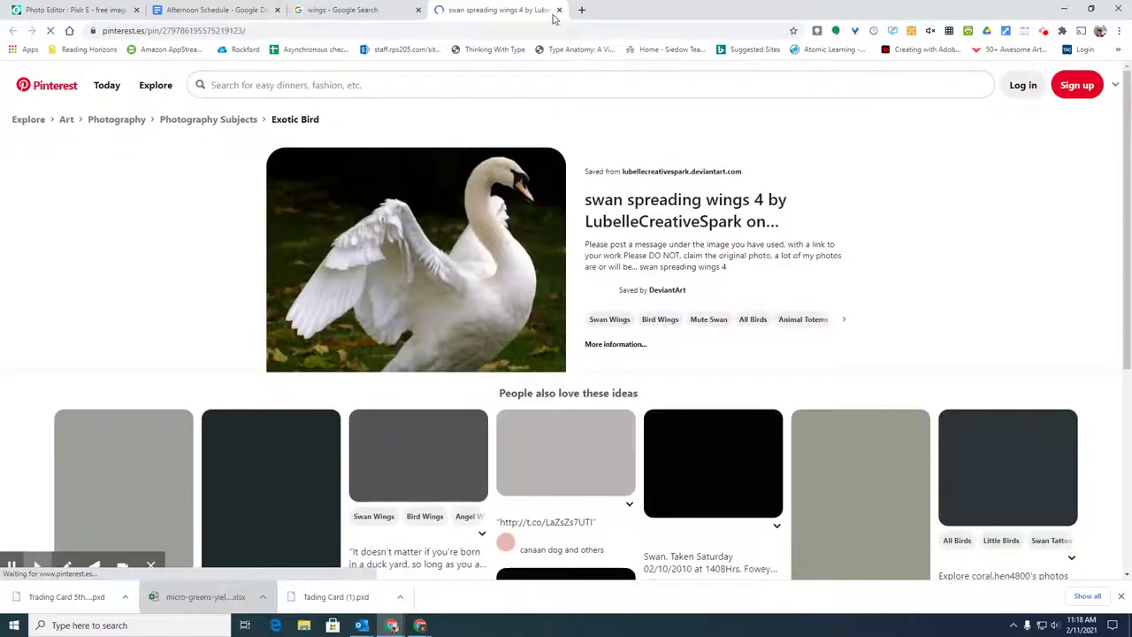
left_click(559, 10)
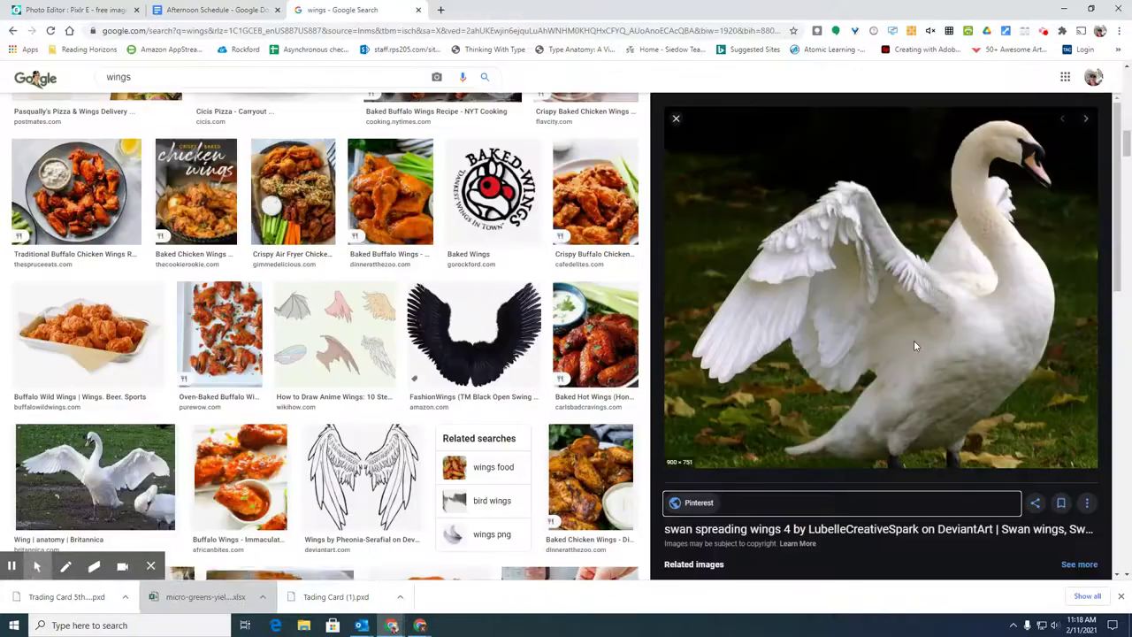
right_click(887, 285)
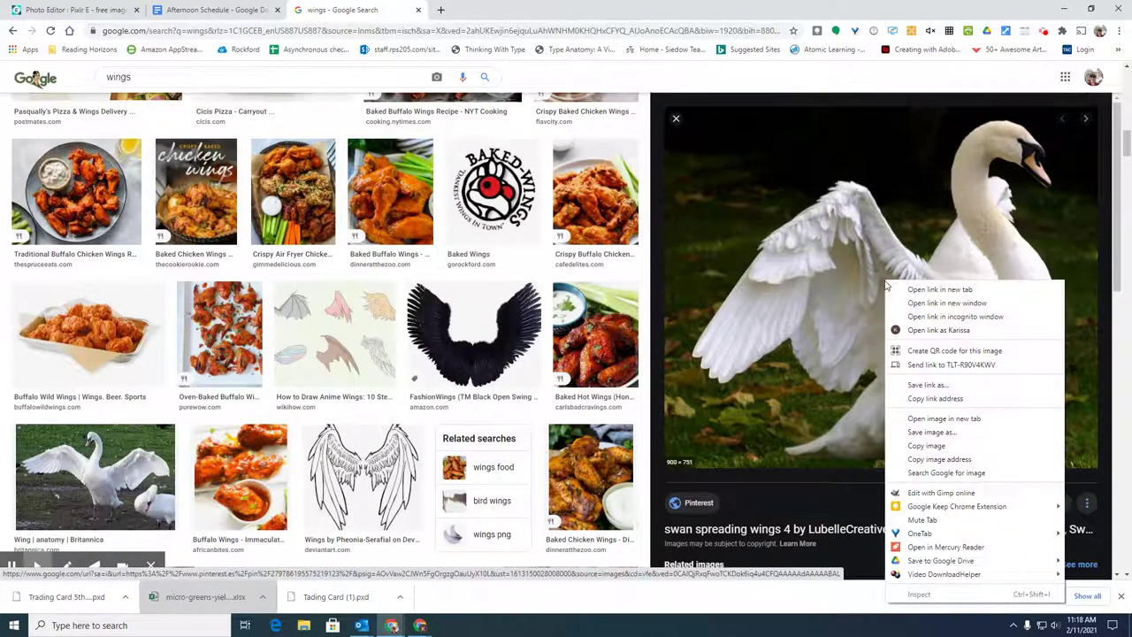
left_click(945, 450)
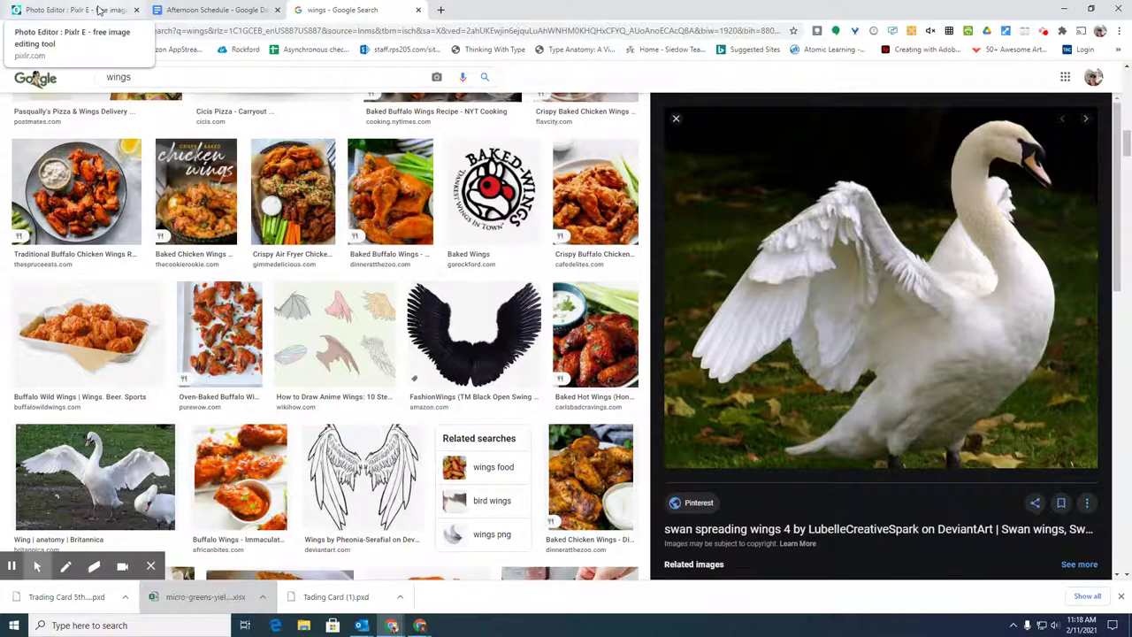
Paste the copied swan photo into the frog-bird composite as a new layer, allowing clipboard access.
left_click(100, 10)
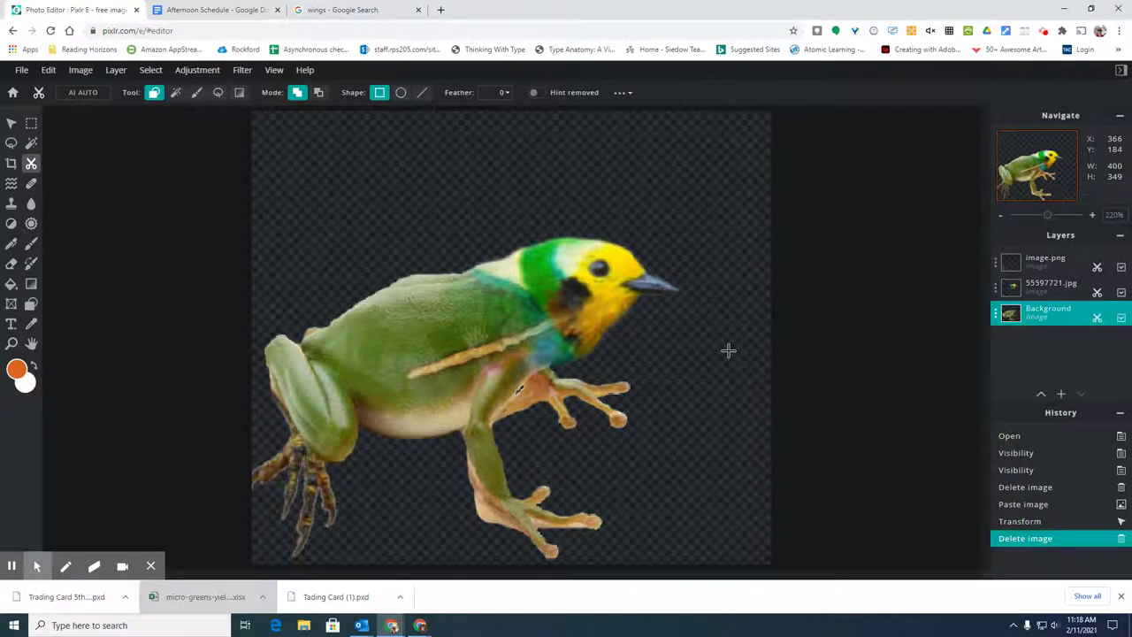
left_click(25, 72)
mouse_move(48, 77)
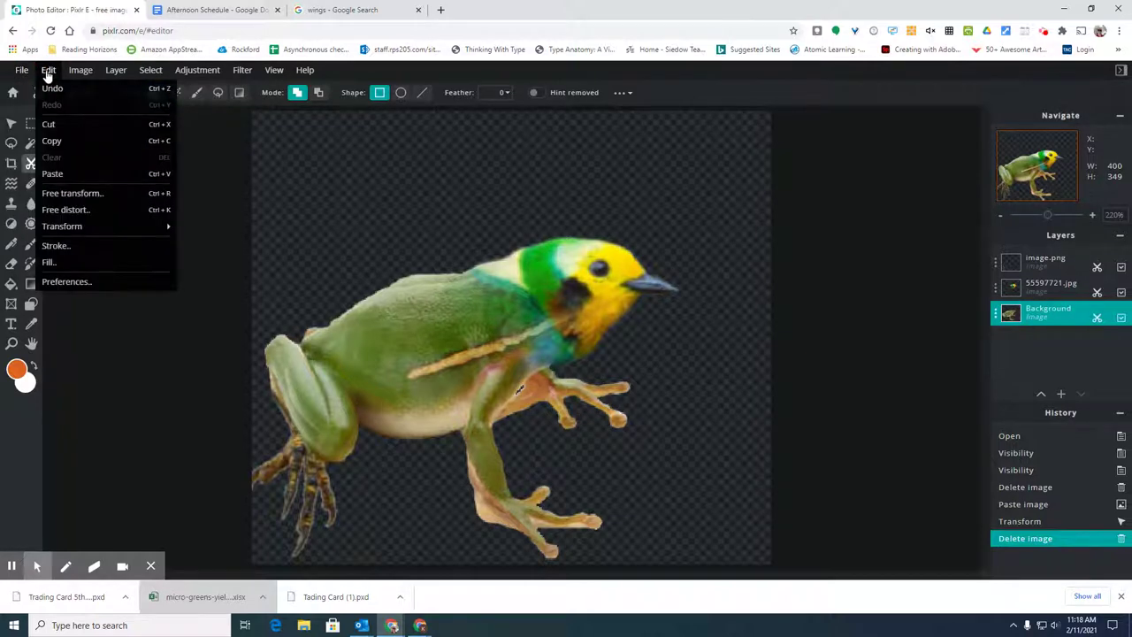
left_click(91, 179)
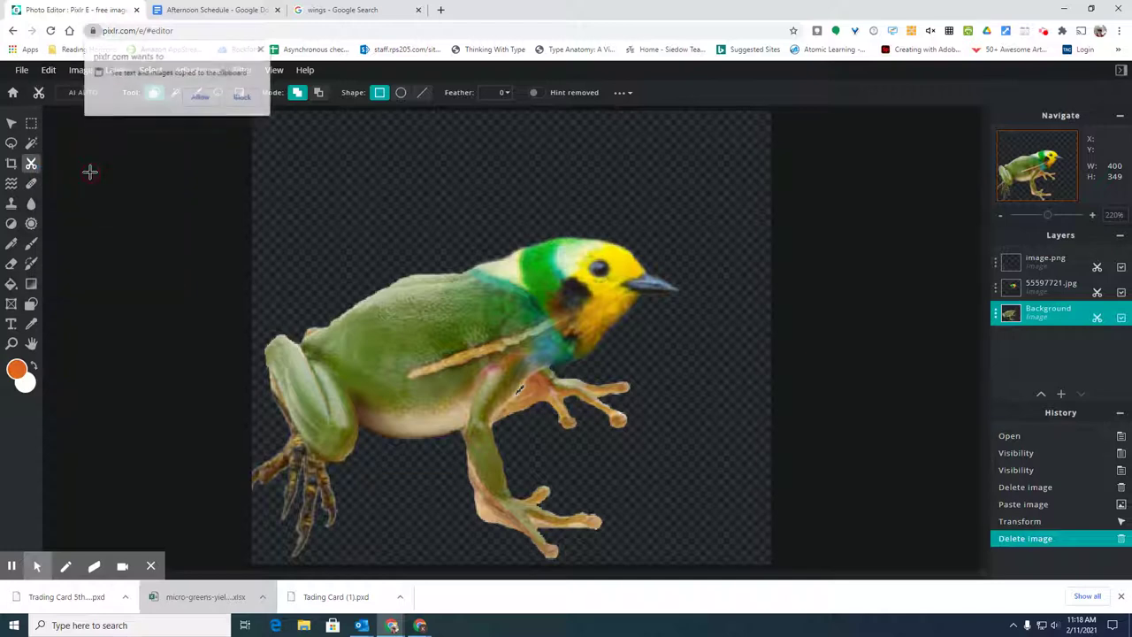
left_click(203, 98)
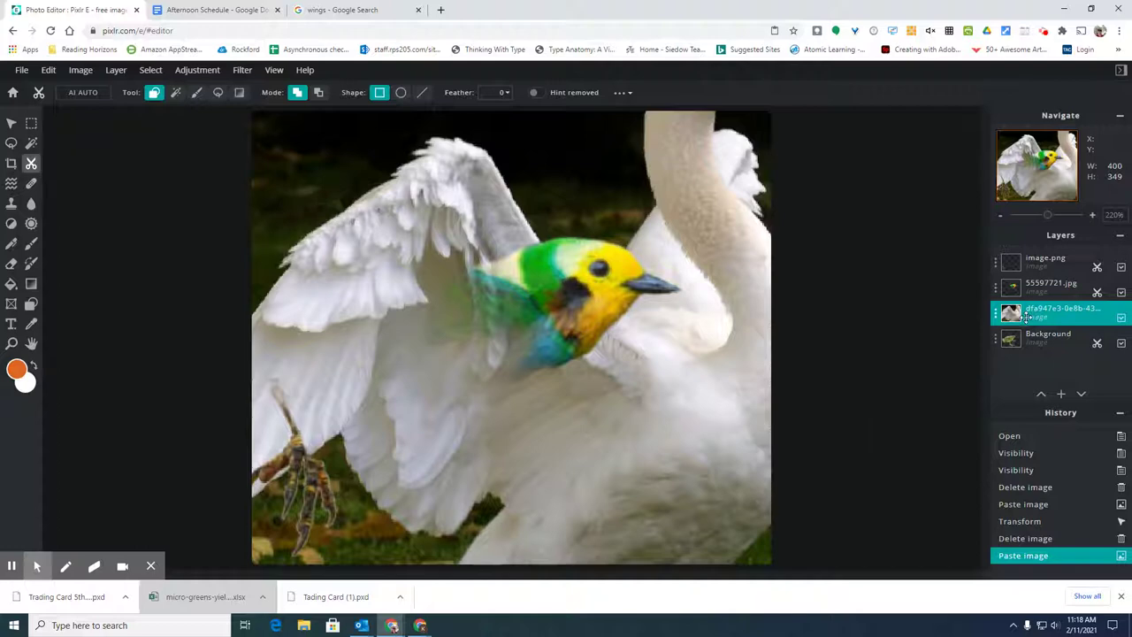
scroll(684, 337, "down", 2)
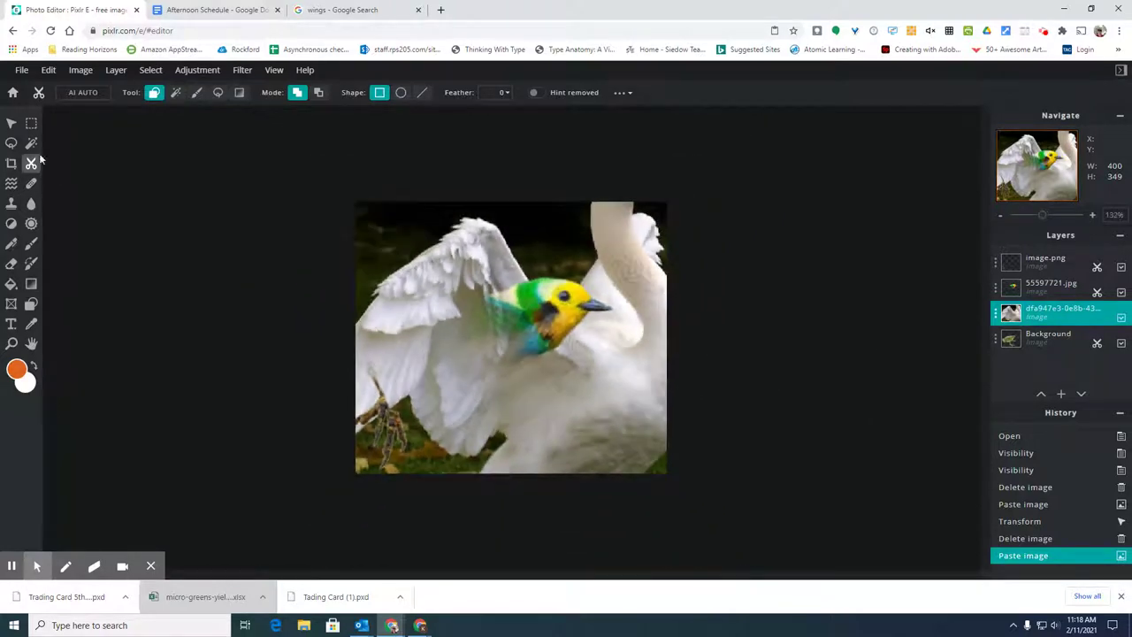
Shrink the swan photo into the lower-left corner, undoing an accidental bird-layer move.
left_click(12, 124)
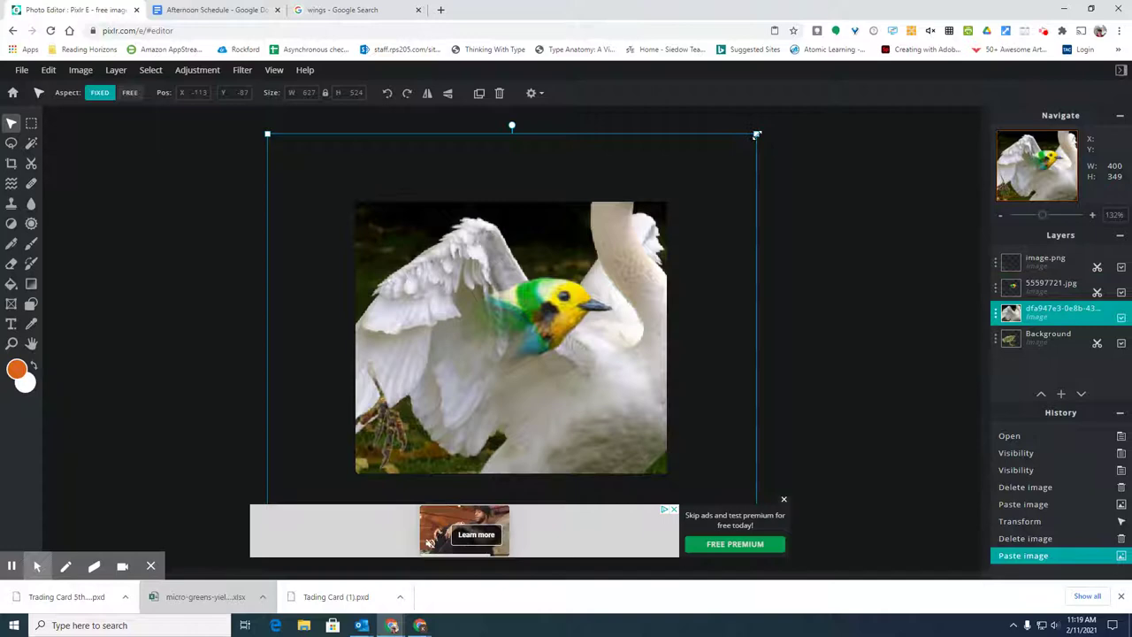
left_click_drag(757, 134, 480, 366)
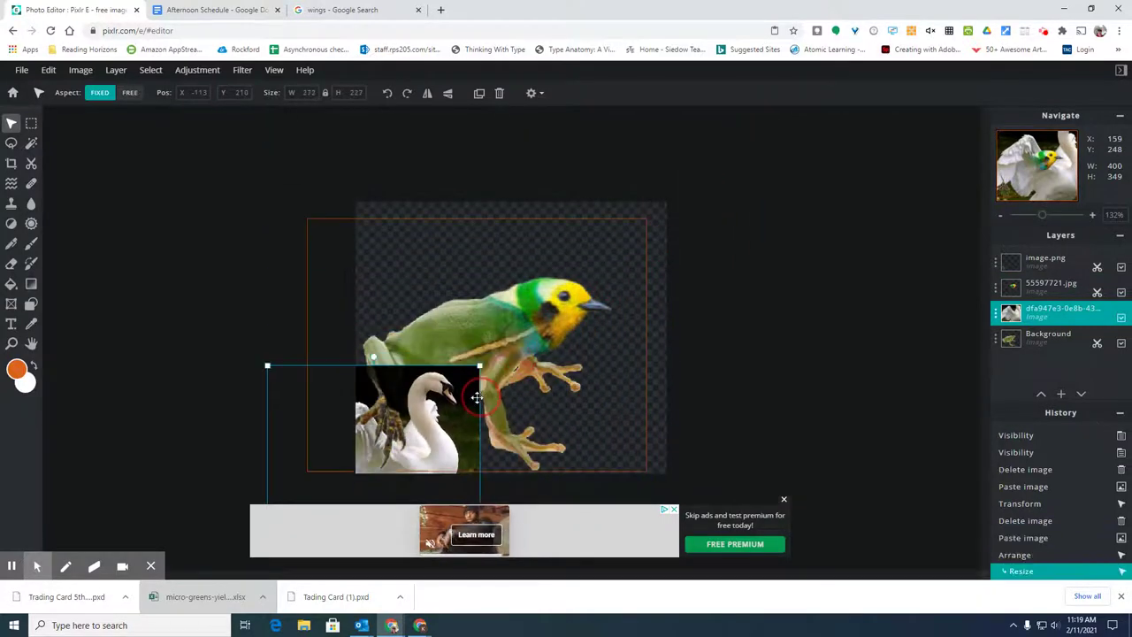
left_click_drag(460, 327, 501, 264)
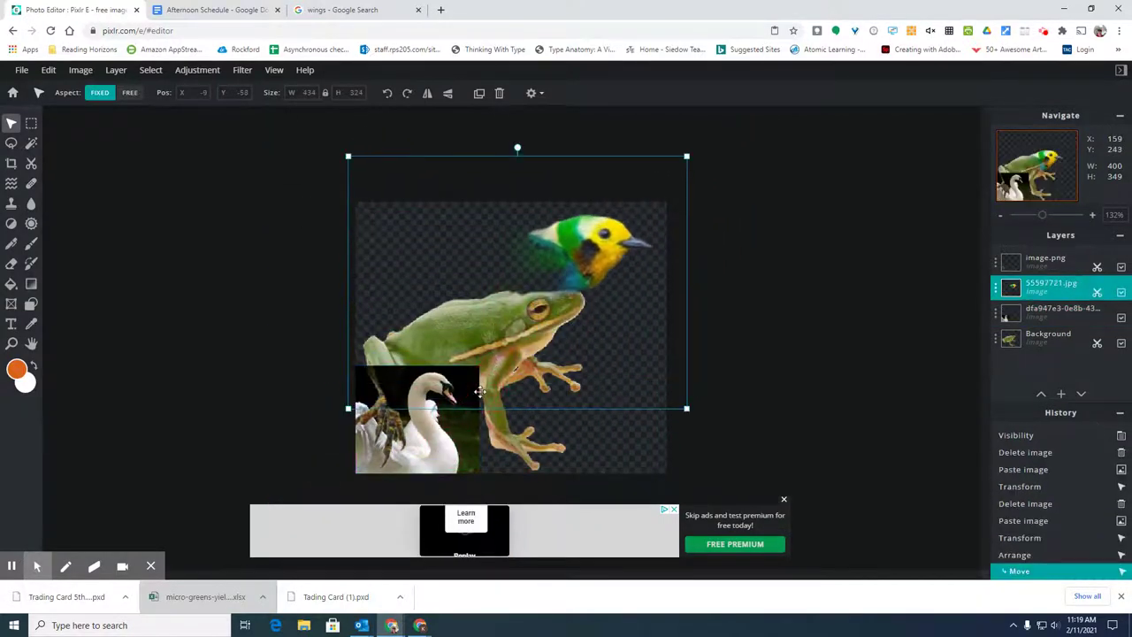
key("ctrl+z")
key("ctrl+z")
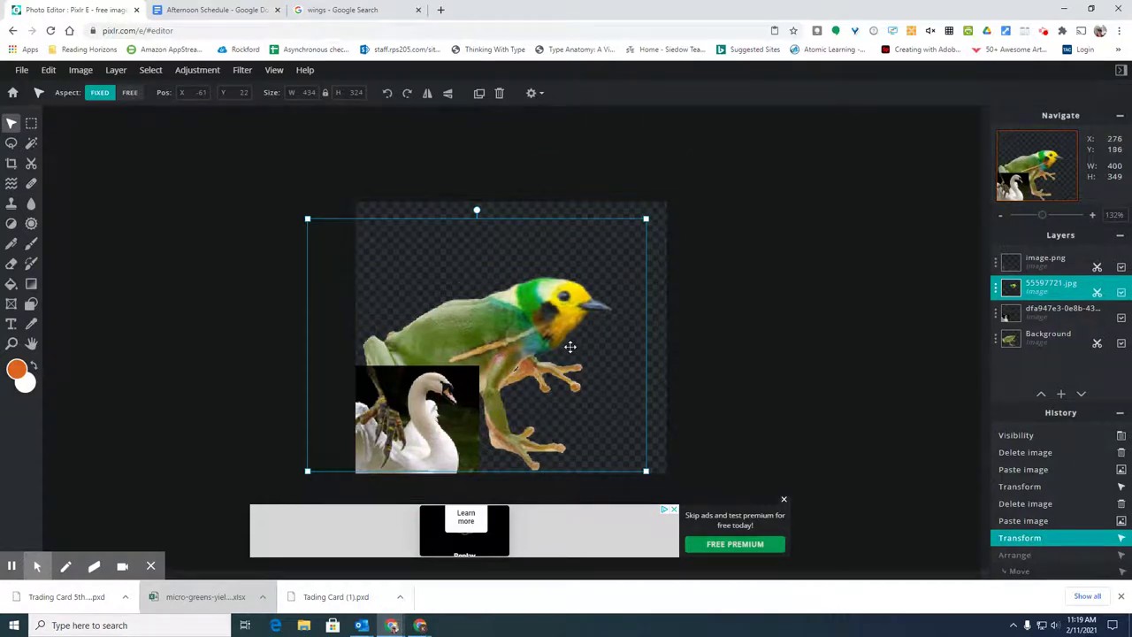
Close the ad, switch off Auto select layer for the Move tool, and select the swan layer.
left_click(784, 500)
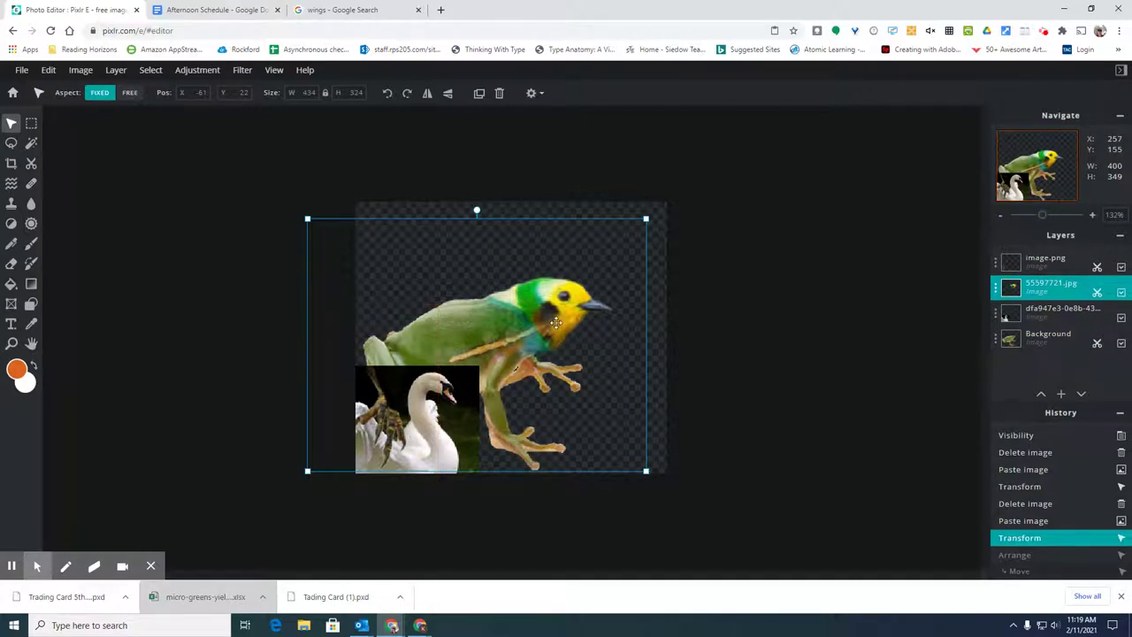
left_click(535, 94)
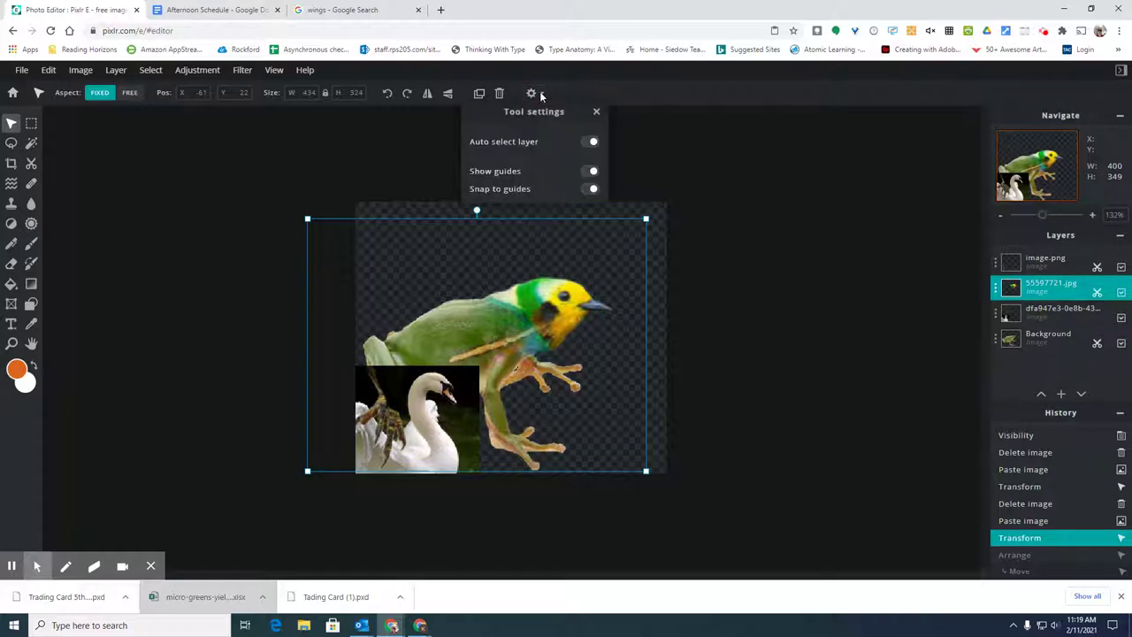
left_click(589, 143)
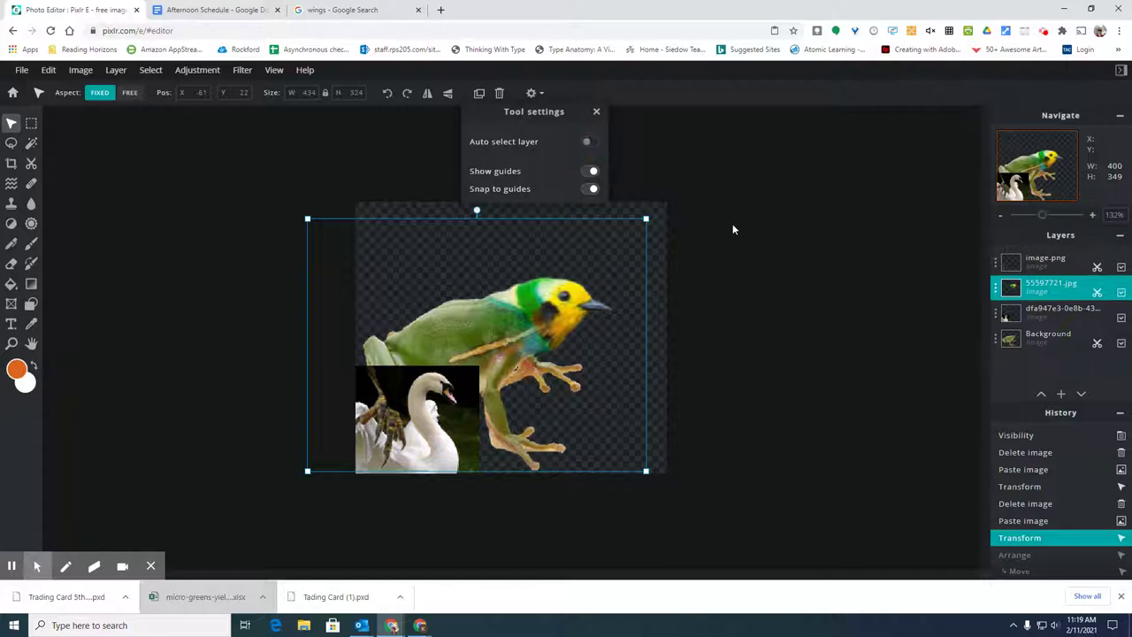
left_click(1062, 316)
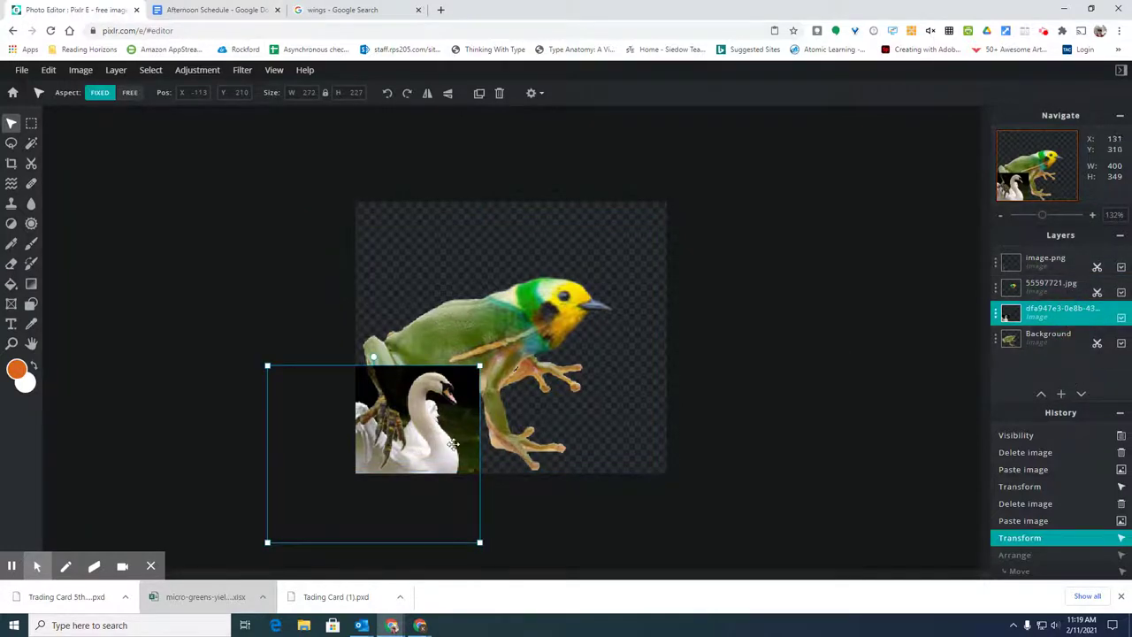
Drag the swan photo over the frog's body, undoing a stray bird-layer move.
left_click_drag(452, 444, 520, 310)
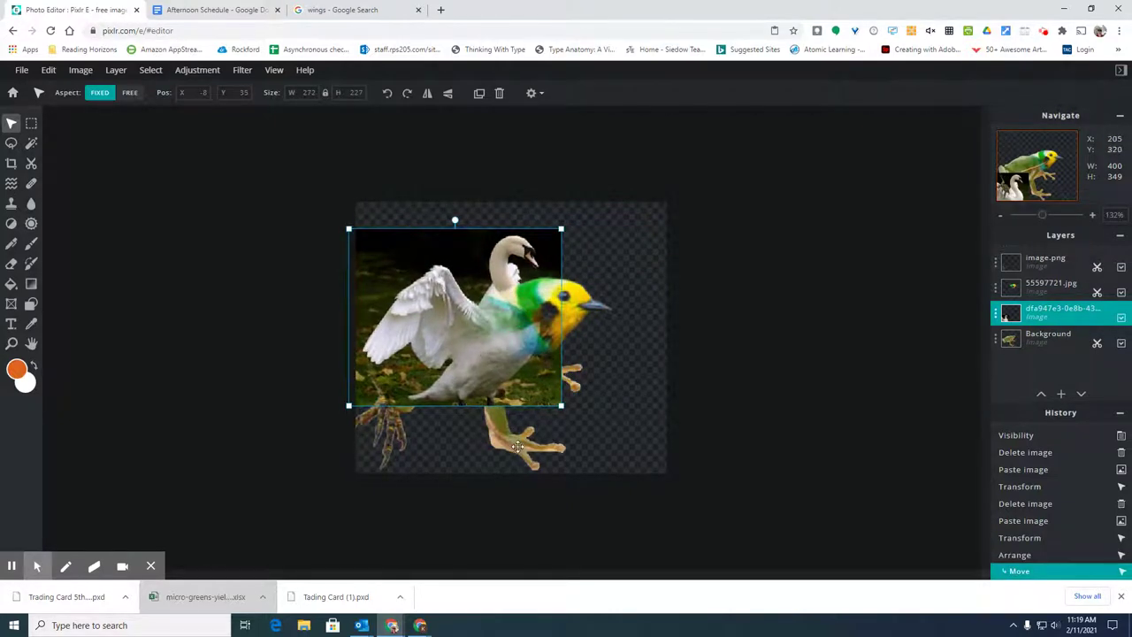
left_click_drag(515, 442, 541, 446)
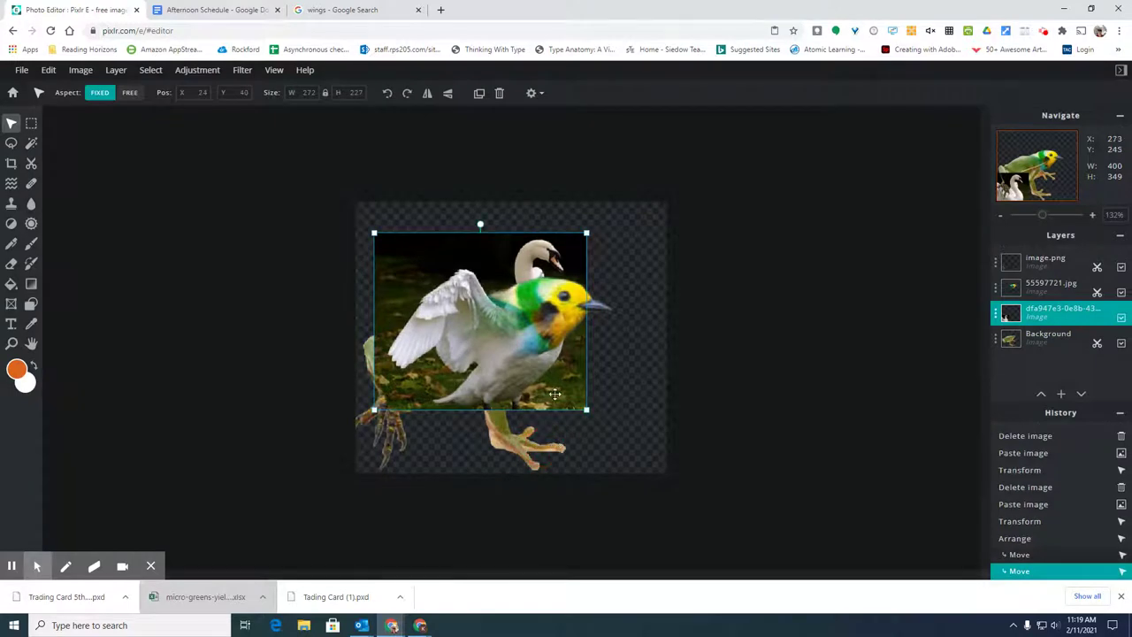
left_click(1056, 292)
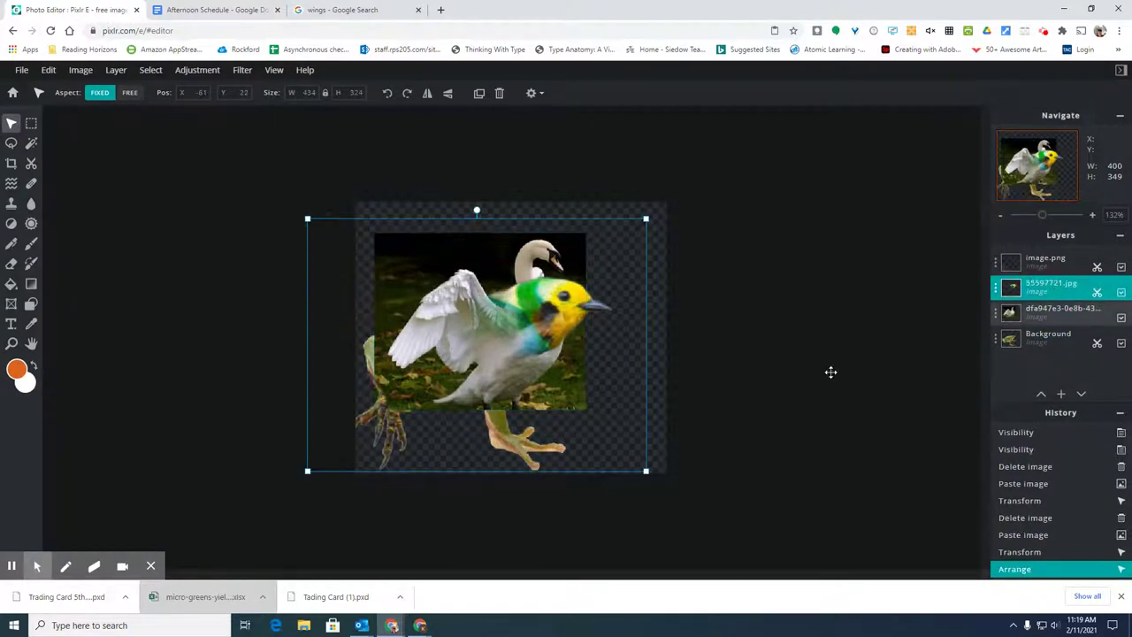
left_click_drag(564, 361, 543, 328)
key("ctrl+z")
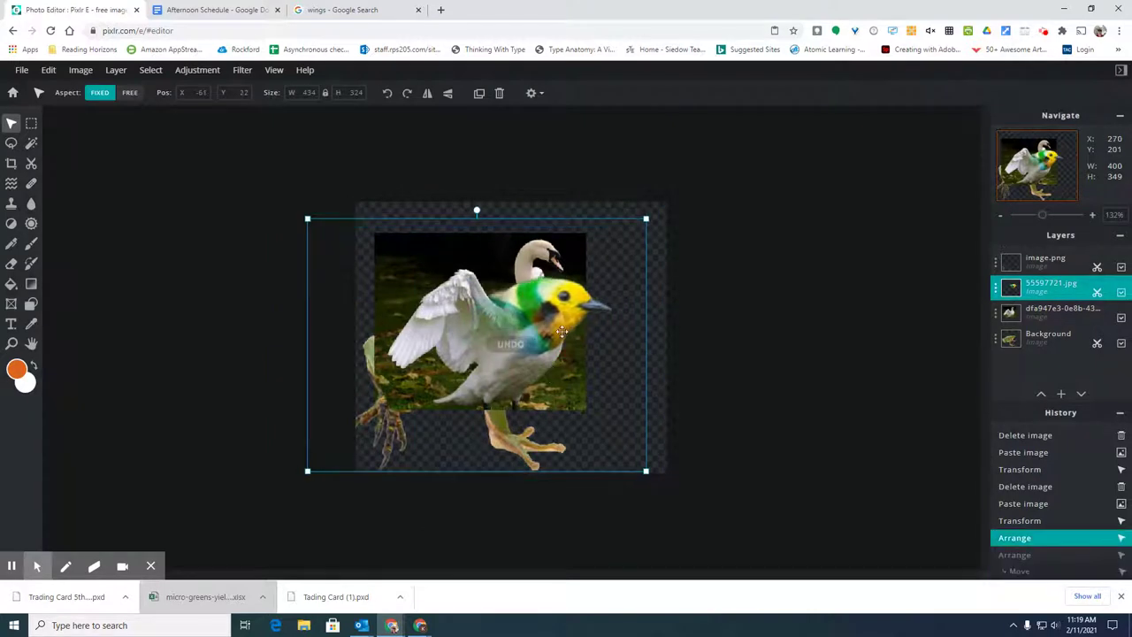
Reselect the swan layer and nudge it up and left behind the bird head.
left_click(534, 93)
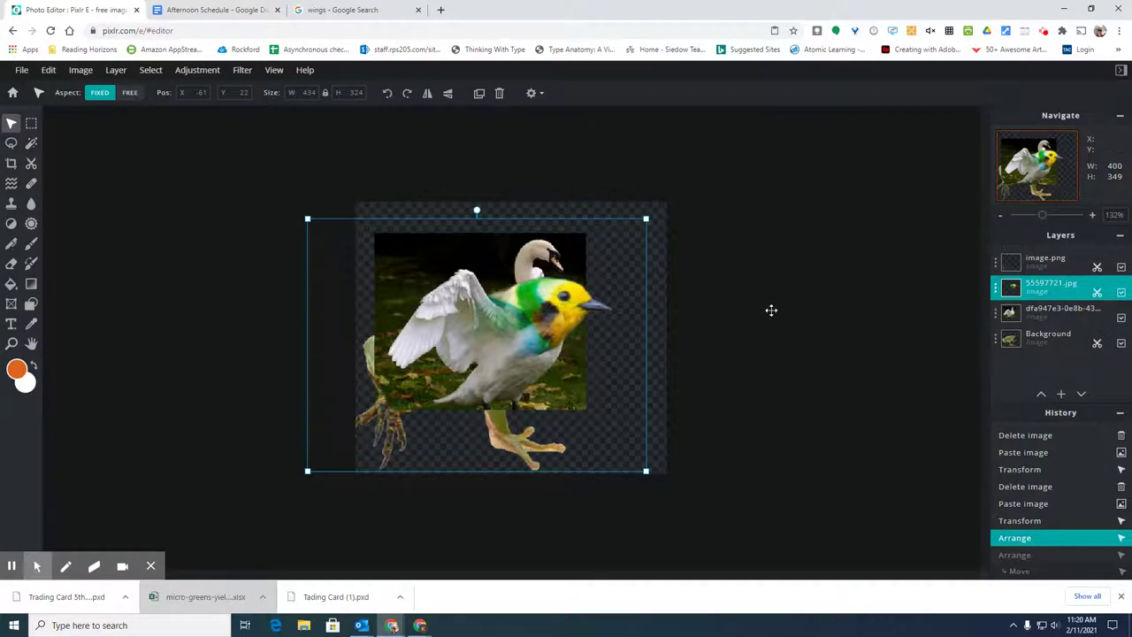
left_click(1070, 309)
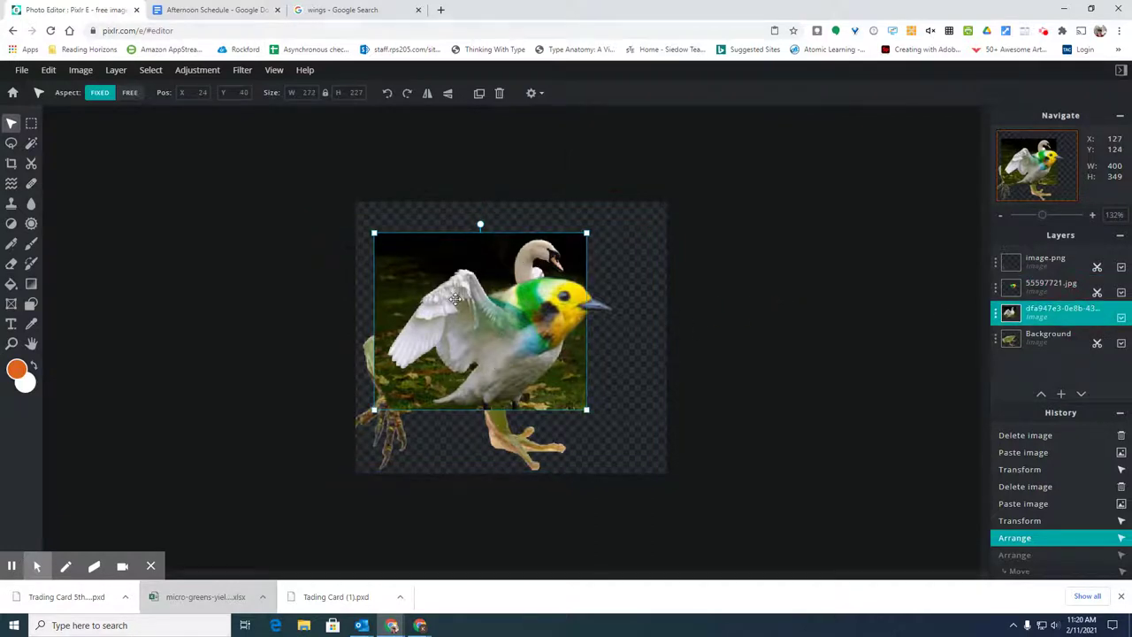
left_click_drag(447, 286, 420, 290)
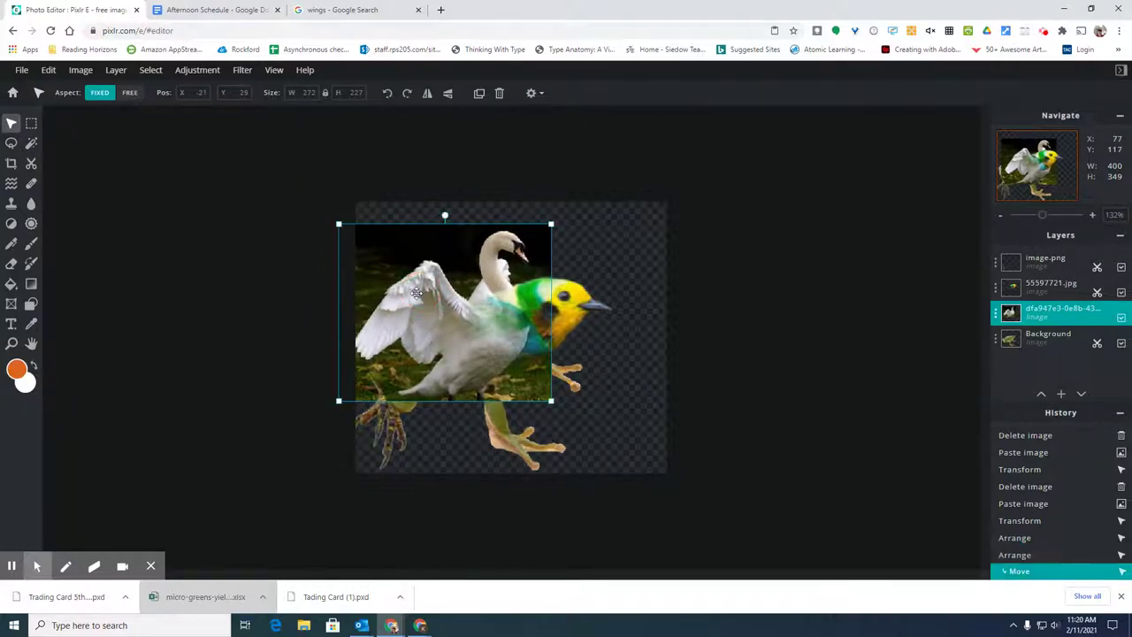
left_click(32, 168)
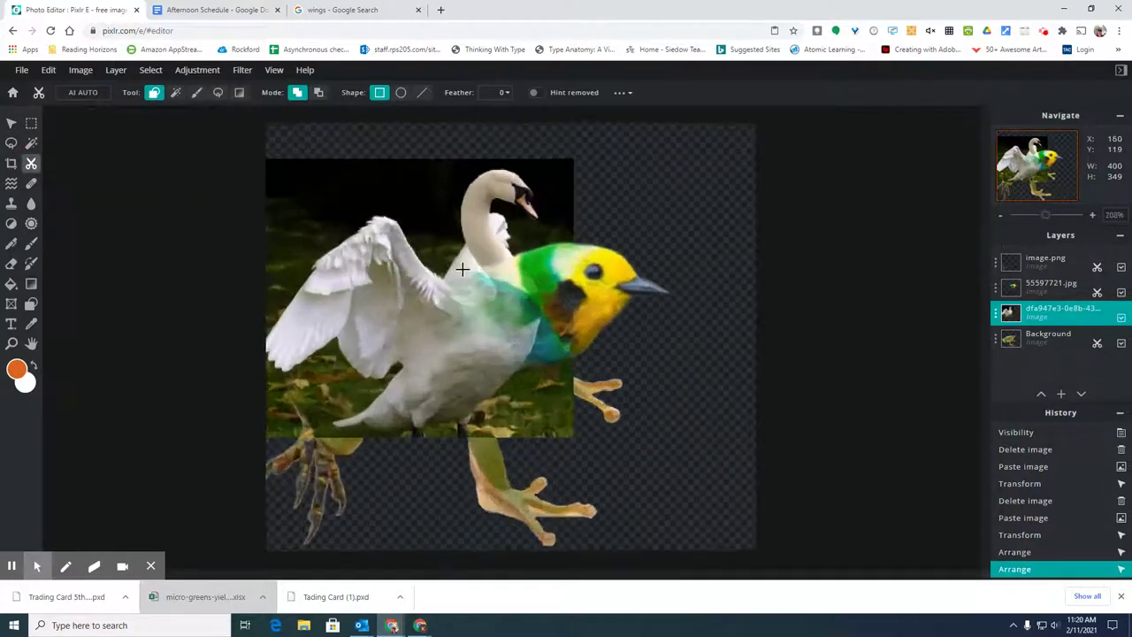
Paint a mask over the swan's neck edge, its body on the bird's chest, and the dark background.
scroll(462, 269, "up", 2)
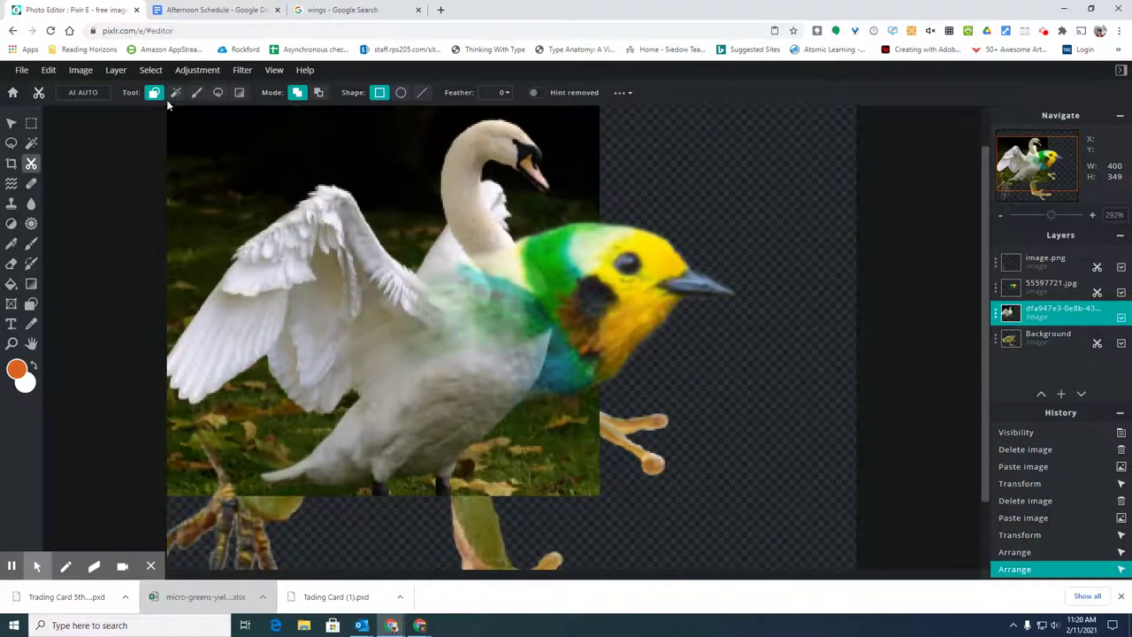
left_click(198, 93)
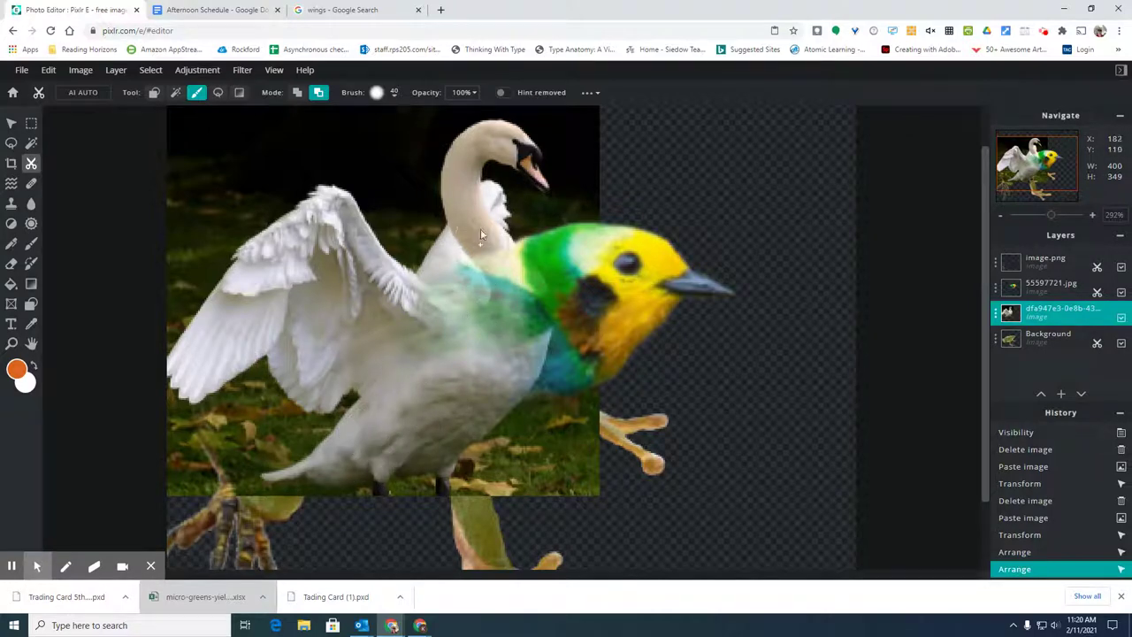
mouse_move(484, 190)
left_mouse_down()
mouse_move(518, 227)
mouse_move(495, 250)
left_mouse_up()
mouse_move(370, 430)
left_mouse_down()
mouse_move(433, 415)
mouse_move(497, 350)
mouse_move(494, 411)
mouse_move(462, 443)
mouse_move(402, 469)
mouse_move(367, 468)
mouse_move(350, 436)
mouse_move(330, 463)
mouse_move(275, 490)
mouse_move(354, 500)
mouse_move(465, 476)
mouse_move(628, 473)
mouse_move(498, 482)
mouse_move(601, 425)
mouse_move(513, 361)
mouse_move(580, 334)
left_mouse_up()
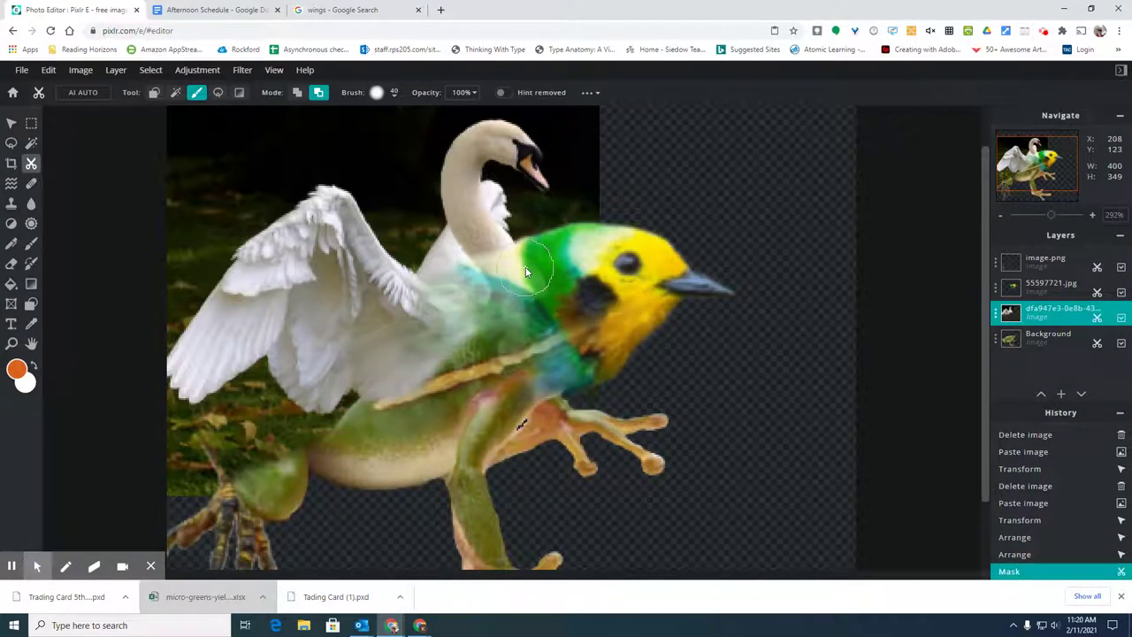
mouse_move(491, 349)
left_mouse_down()
mouse_move(530, 254)
mouse_move(586, 319)
mouse_move(566, 292)
left_mouse_up()
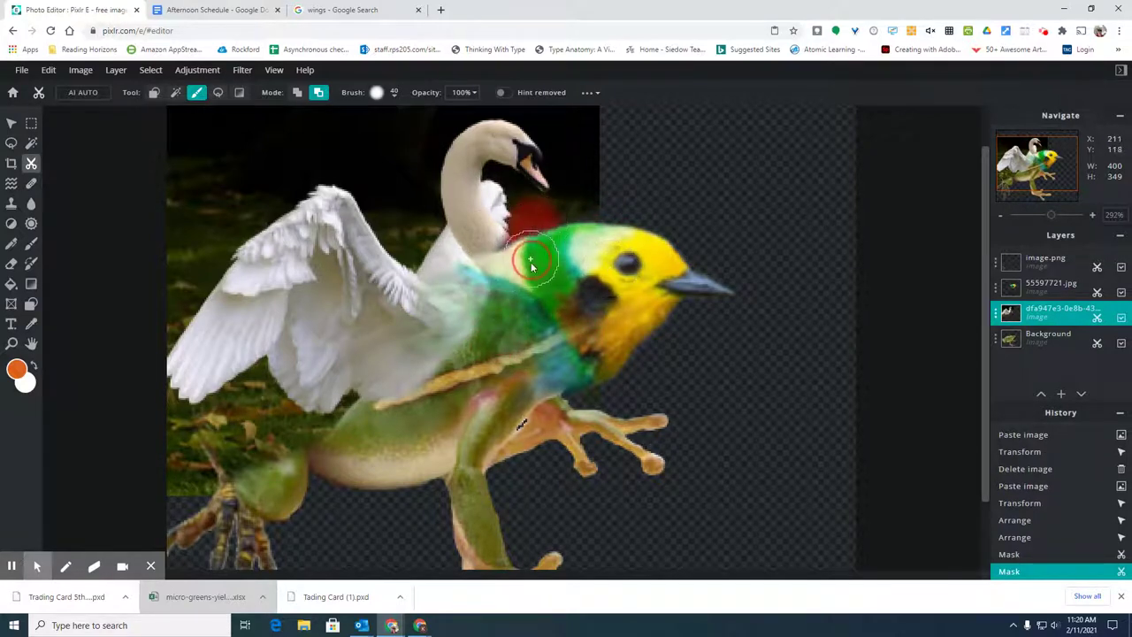
mouse_move(536, 253)
left_mouse_down()
mouse_move(555, 181)
mouse_move(550, 133)
mouse_move(579, 137)
mouse_move(603, 231)
mouse_move(585, 115)
mouse_move(493, 140)
mouse_move(437, 137)
mouse_move(570, 117)
mouse_move(154, 142)
left_mouse_up()
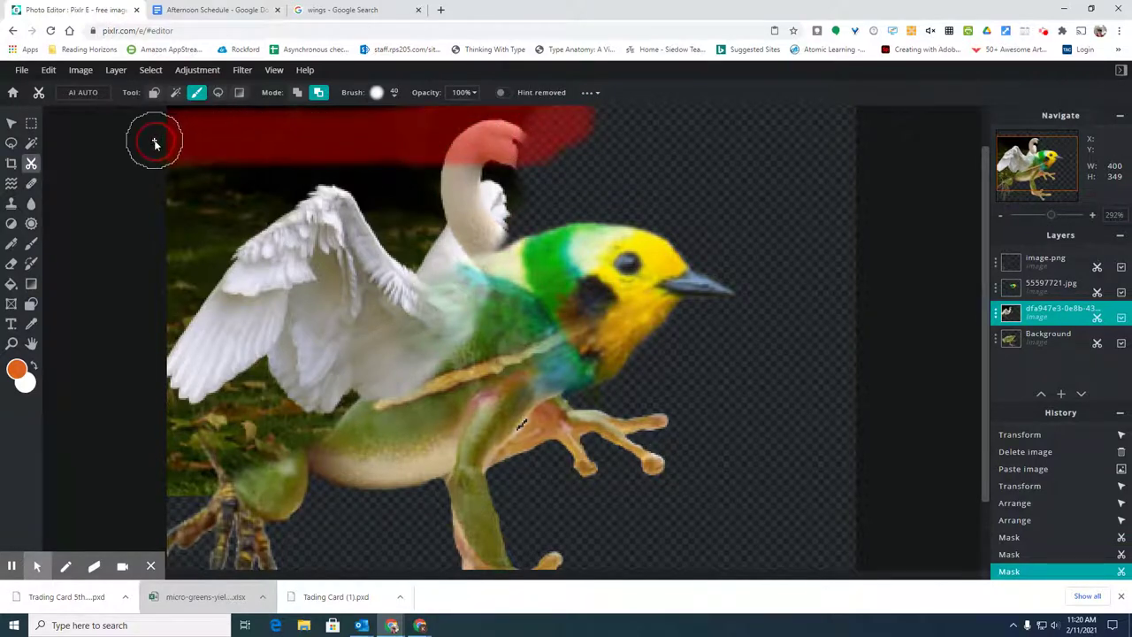
Mask away the grass on both frog shoulders and the dark patches above the wing top.
scroll(281, 163, "down", 3)
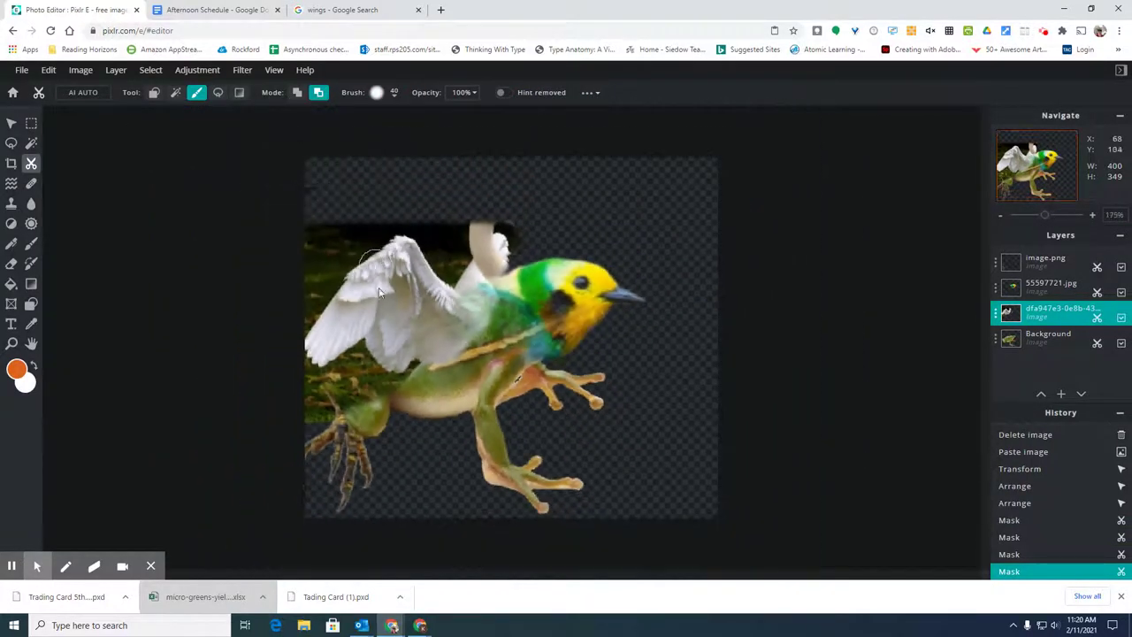
scroll(419, 331, "up", 5)
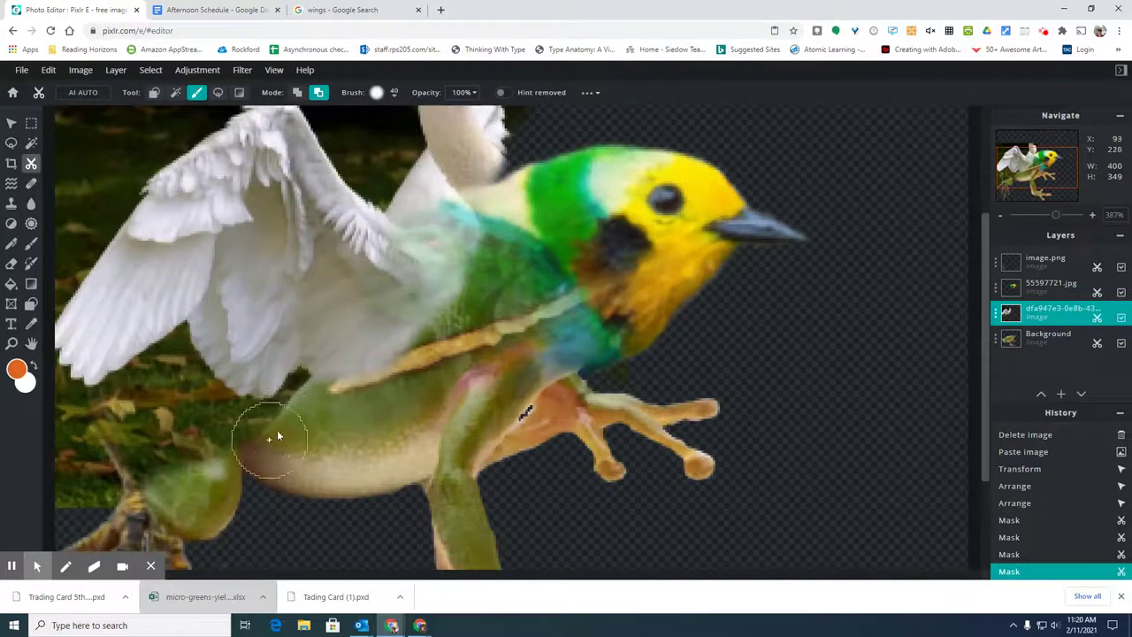
mouse_move(310, 418)
left_mouse_down()
mouse_move(260, 443)
mouse_move(205, 439)
mouse_move(171, 371)
mouse_move(191, 417)
mouse_move(265, 446)
left_mouse_up()
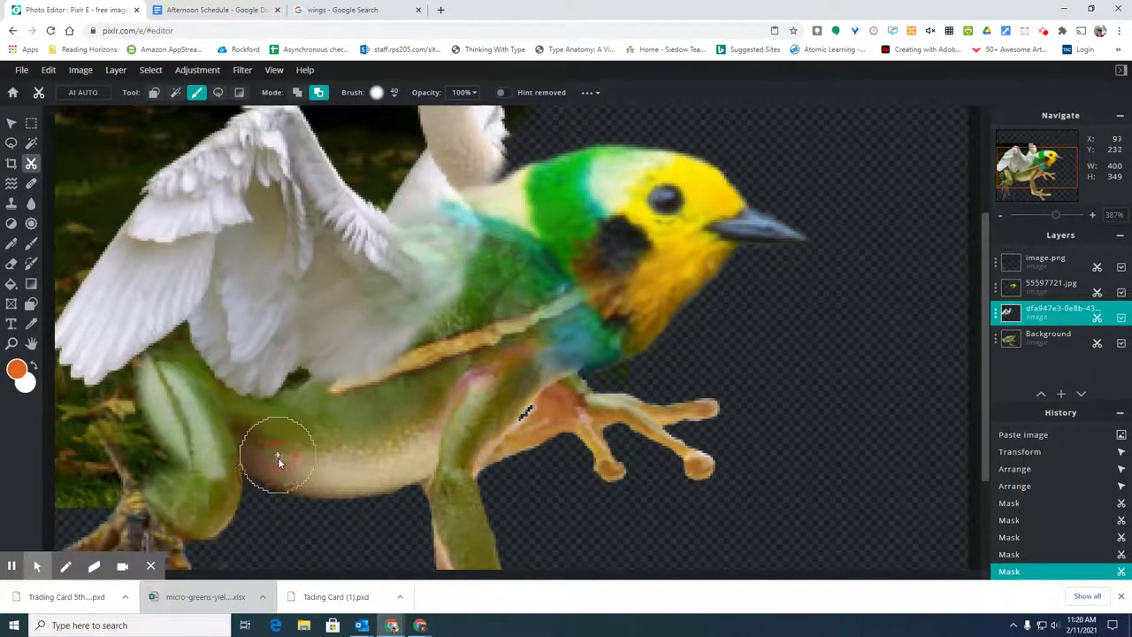
mouse_move(146, 392)
left_mouse_down()
mouse_move(83, 479)
mouse_move(128, 481)
mouse_move(168, 447)
mouse_move(140, 496)
mouse_move(190, 504)
left_mouse_up()
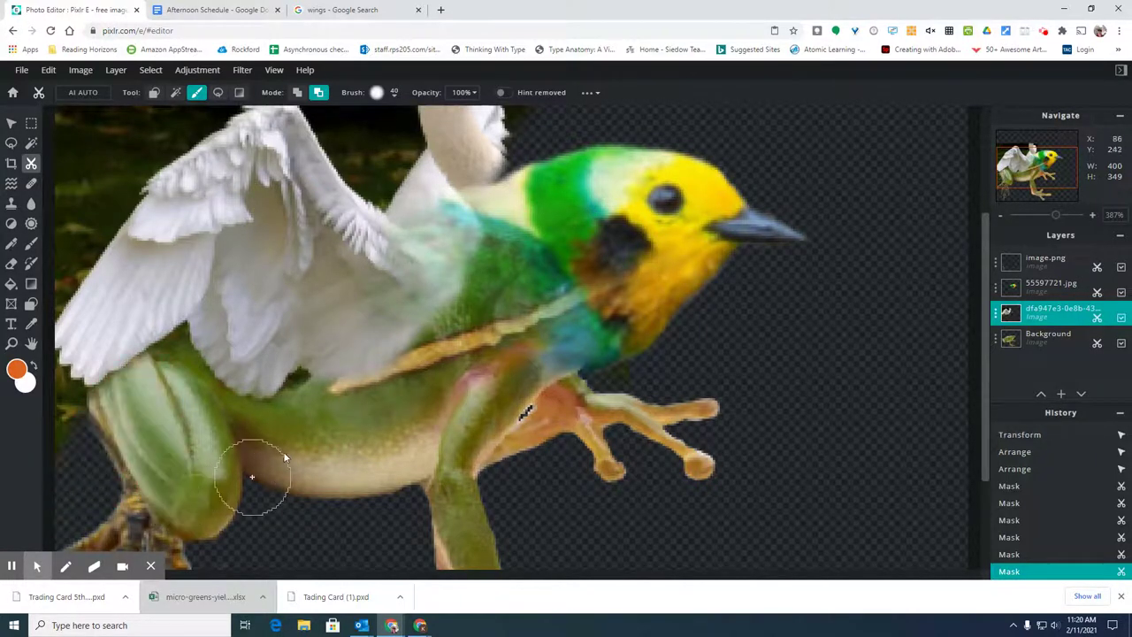
scroll(266, 416, "down", 3)
mouse_move(371, 177)
left_mouse_down()
mouse_move(255, 252)
mouse_move(305, 216)
mouse_move(253, 224)
mouse_move(296, 160)
mouse_move(270, 127)
mouse_move(225, 194)
left_mouse_up()
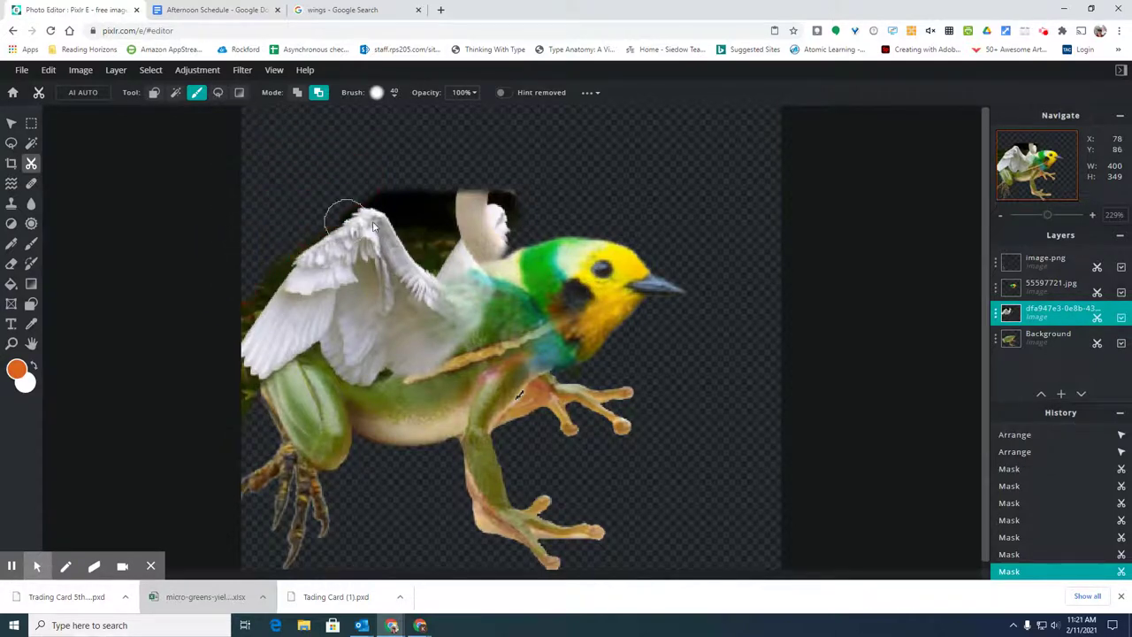
mouse_move(429, 225)
left_mouse_down()
mouse_move(390, 188)
mouse_move(441, 216)
mouse_move(497, 169)
mouse_move(530, 177)
left_mouse_up()
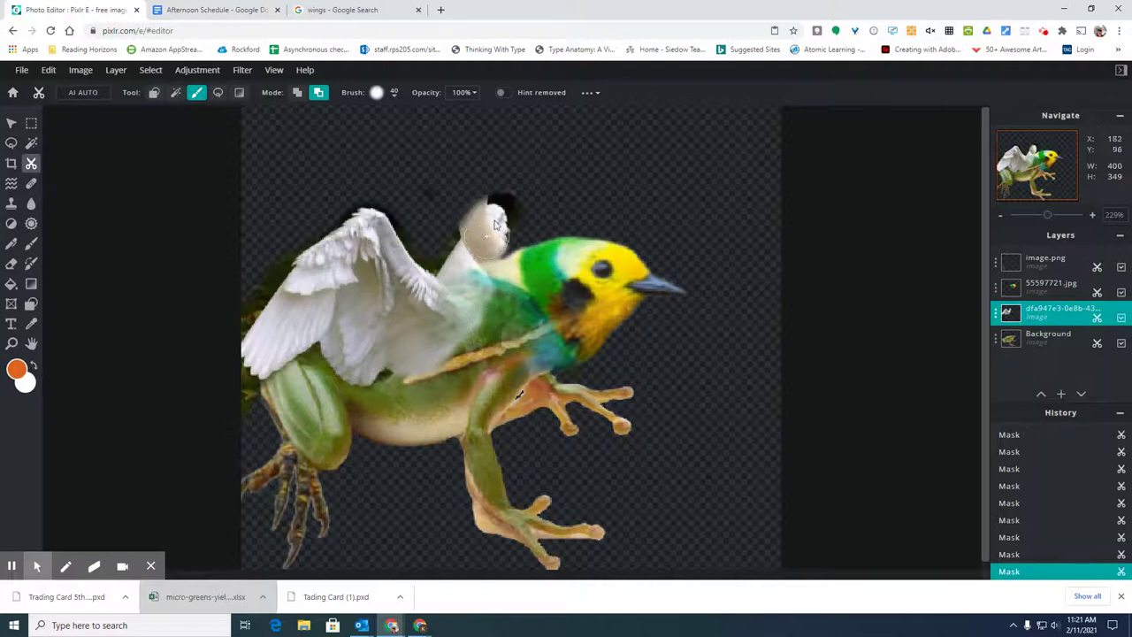
Close the advertisement banner over the image and choose the Clone Stamp tool.
scroll(487, 255, "up", 3)
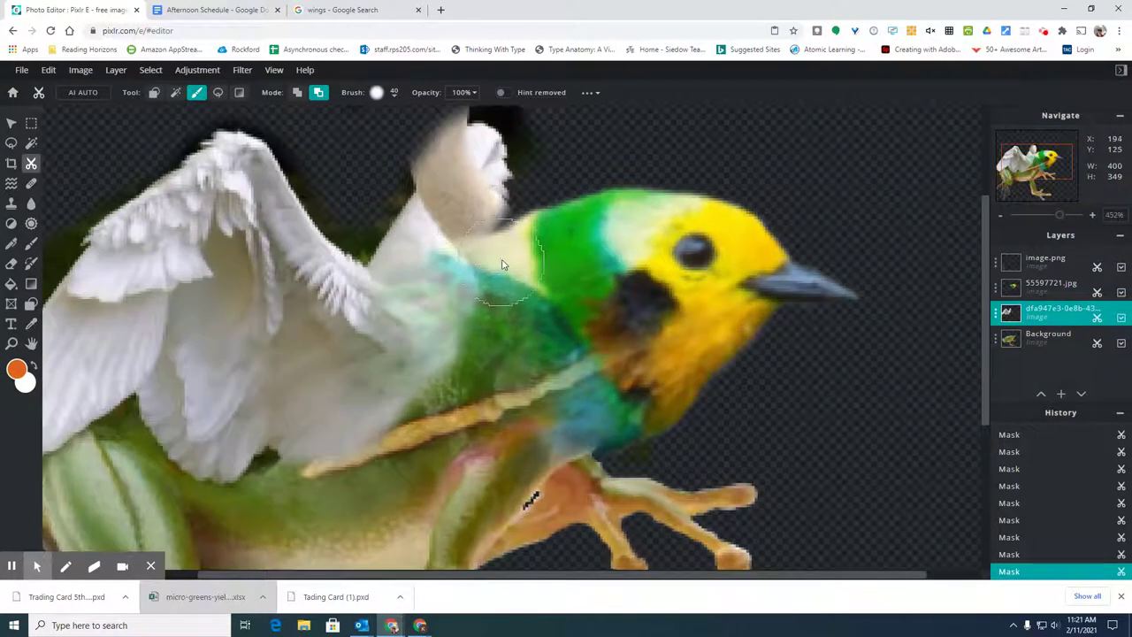
left_click(13, 124)
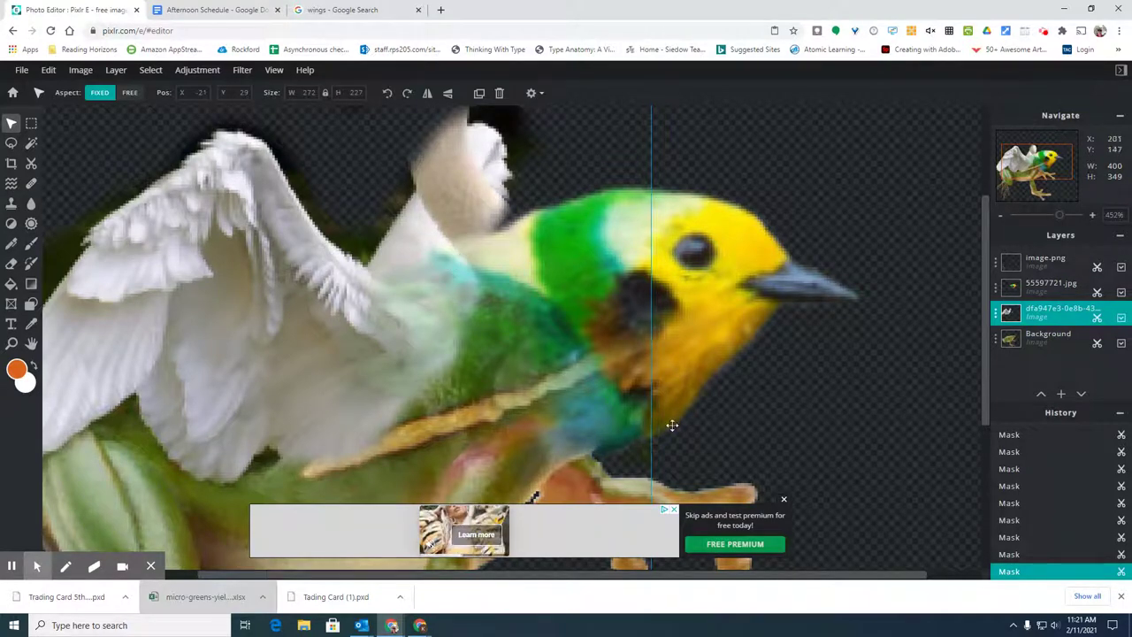
left_click(785, 501)
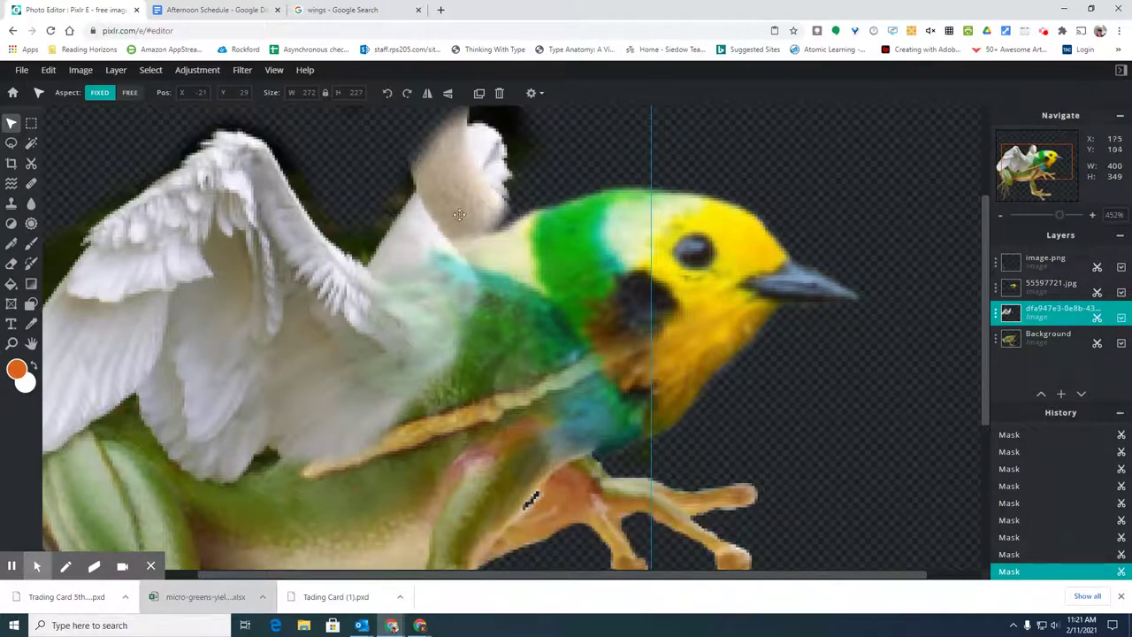
left_click(11, 206)
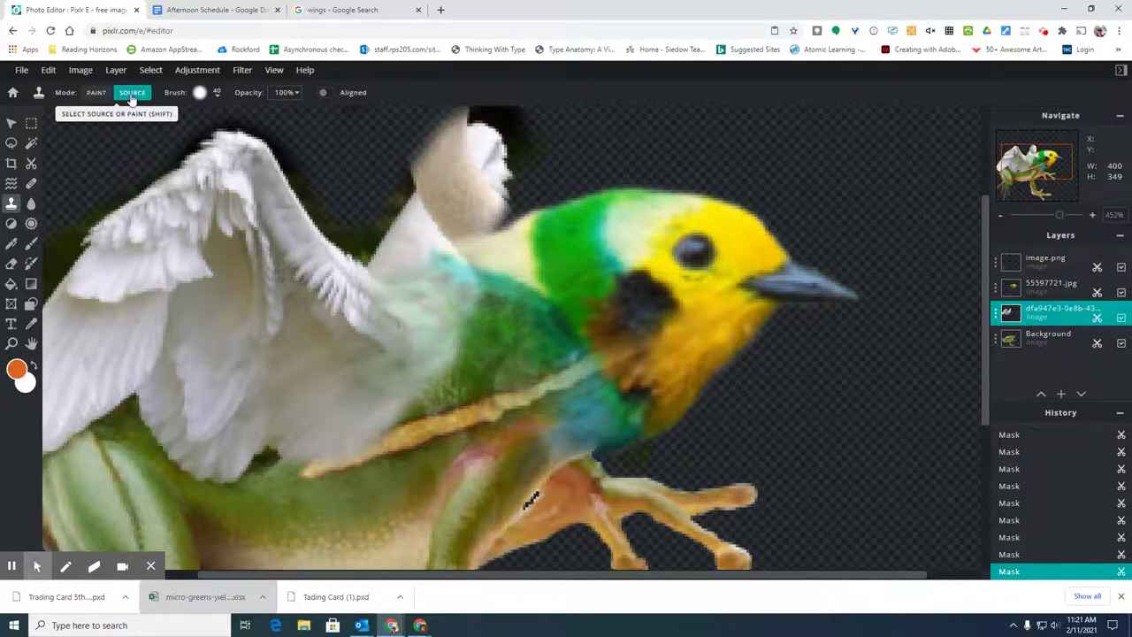
Undo a trial clone stroke and reset the clone source on the white wing feathers.
left_click(406, 256)
left_click_drag(451, 202, 473, 164)
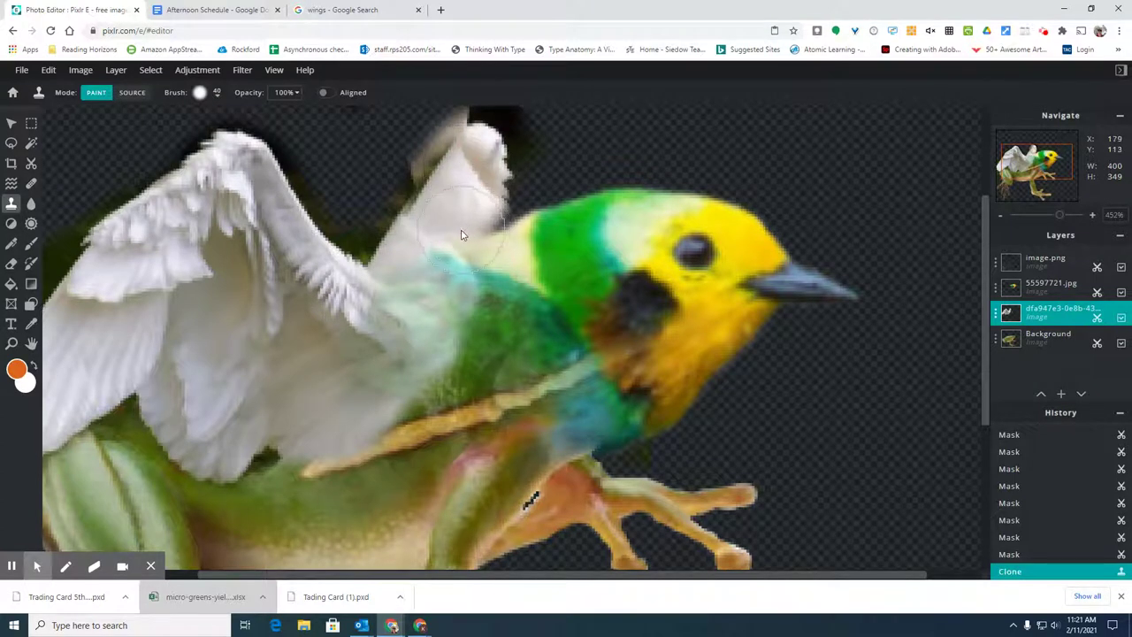
key("ctrl+z")
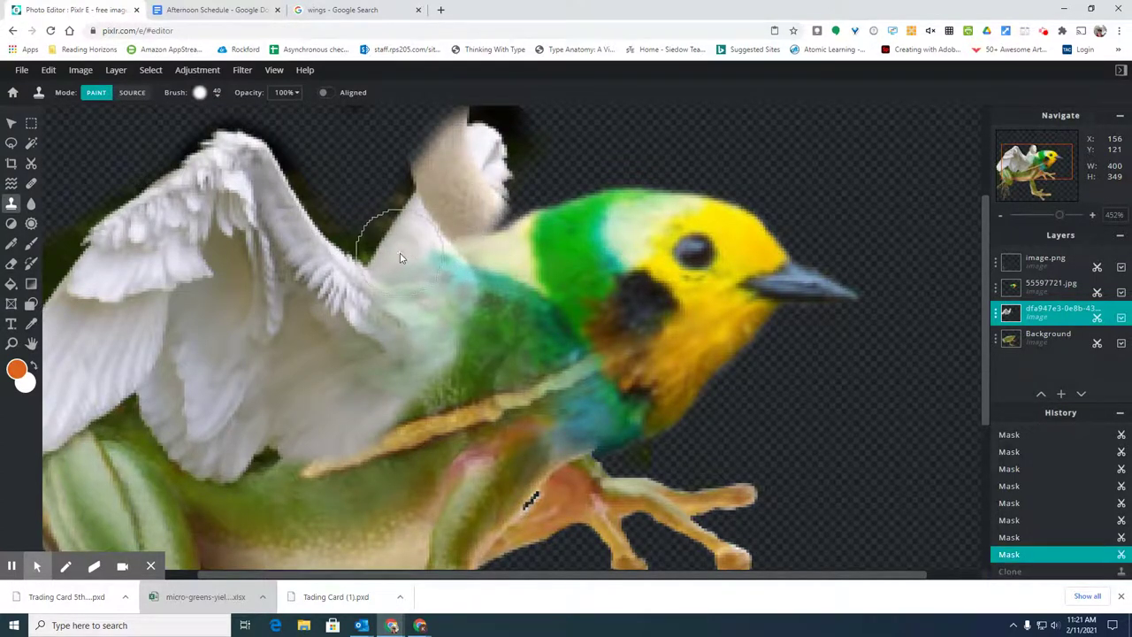
left_click(132, 92)
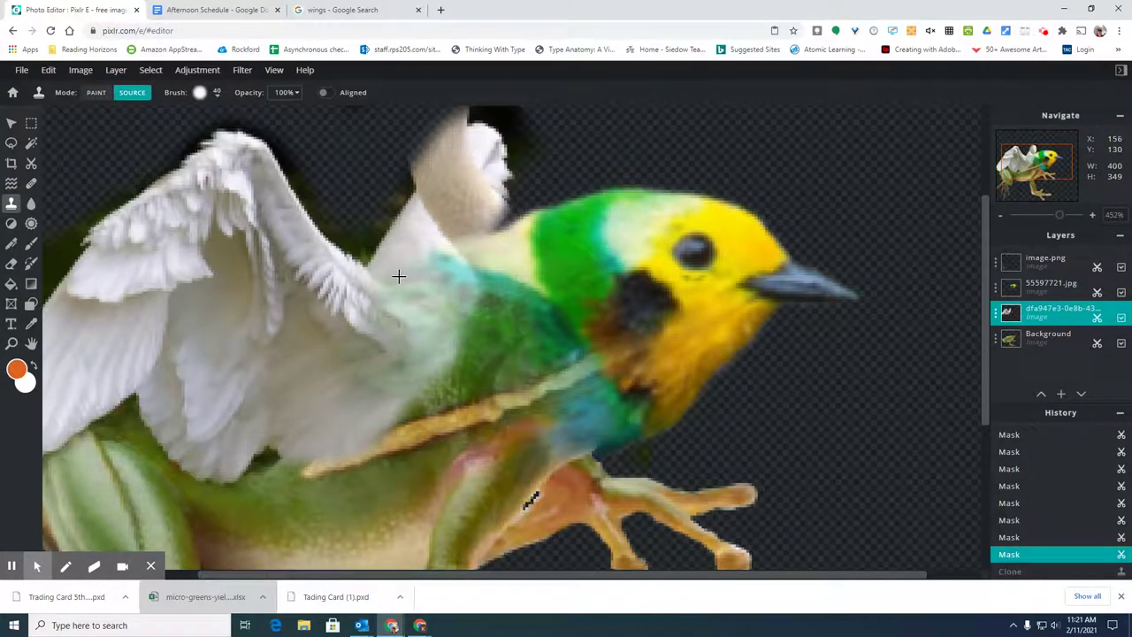
left_click(406, 272)
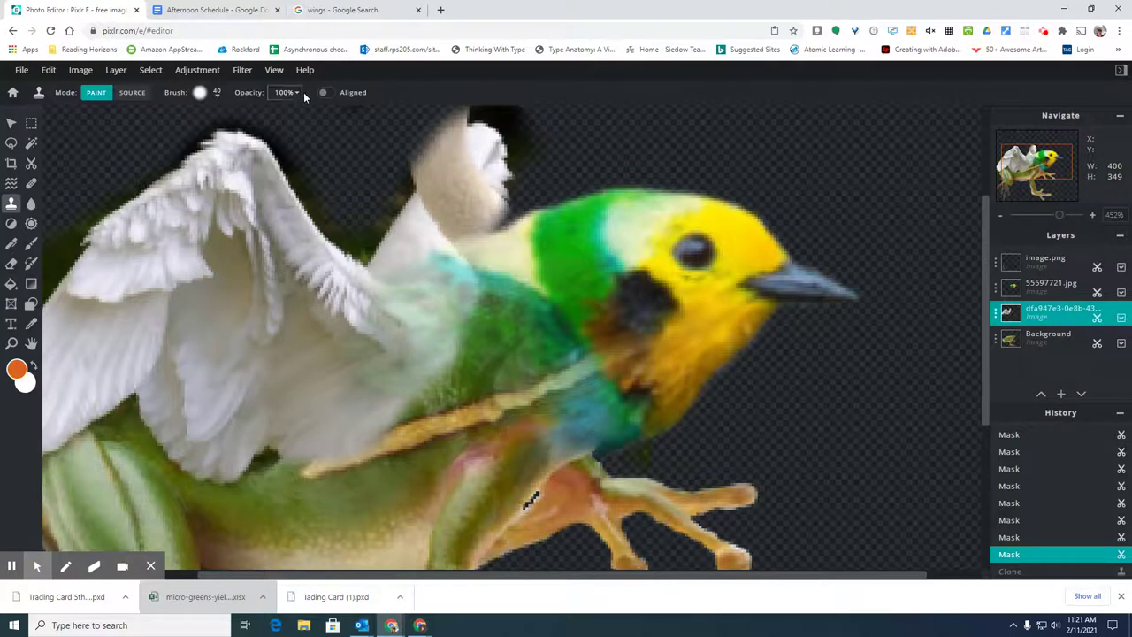
Reduce the clone brush size to 13 px and clone a first feather stroke over the swan's neck stub behind the wing.
left_click(214, 93)
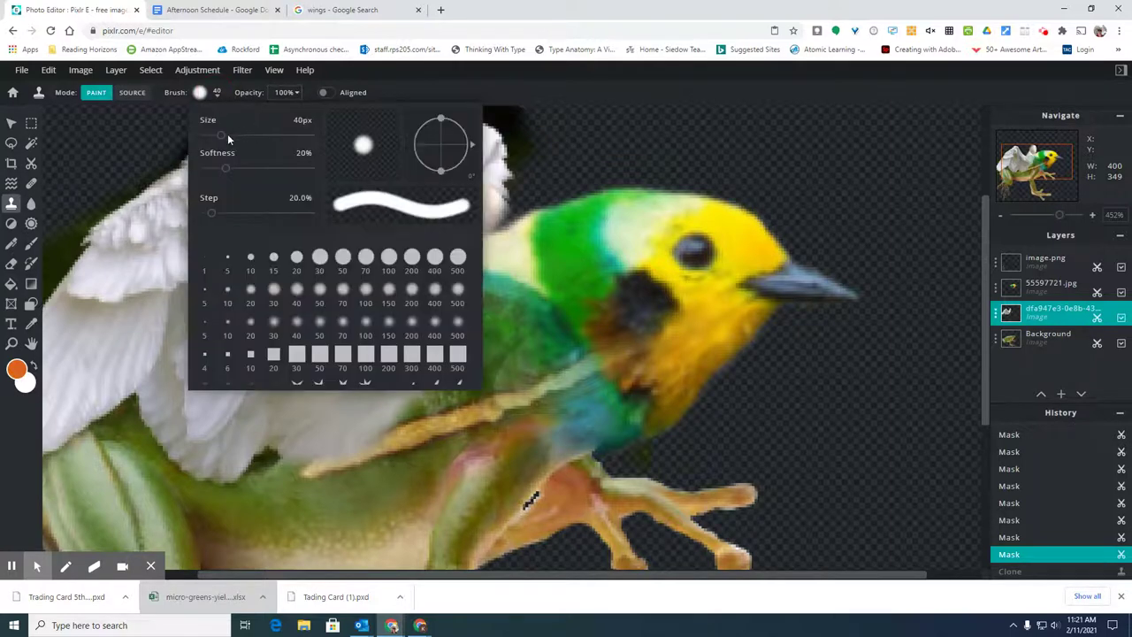
left_click_drag(220, 137, 209, 134)
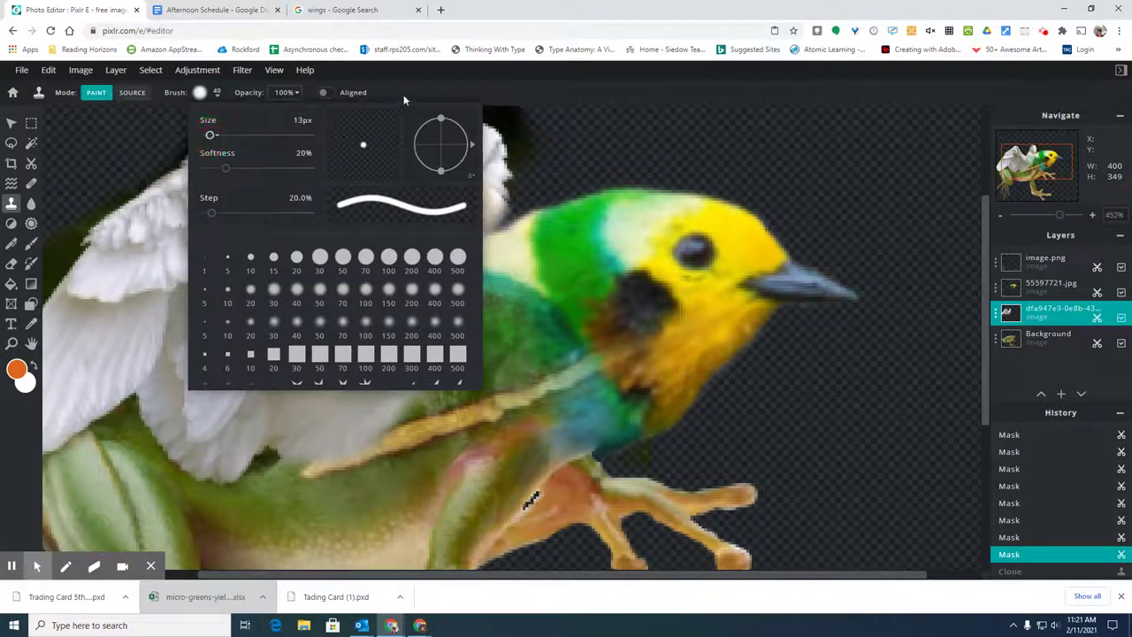
mouse_move(472, 122)
left_mouse_down()
mouse_move(425, 202)
mouse_move(468, 149)
mouse_move(437, 220)
mouse_move(472, 181)
mouse_move(456, 227)
mouse_move(484, 184)
mouse_move(473, 217)
mouse_move(493, 167)
left_mouse_up()
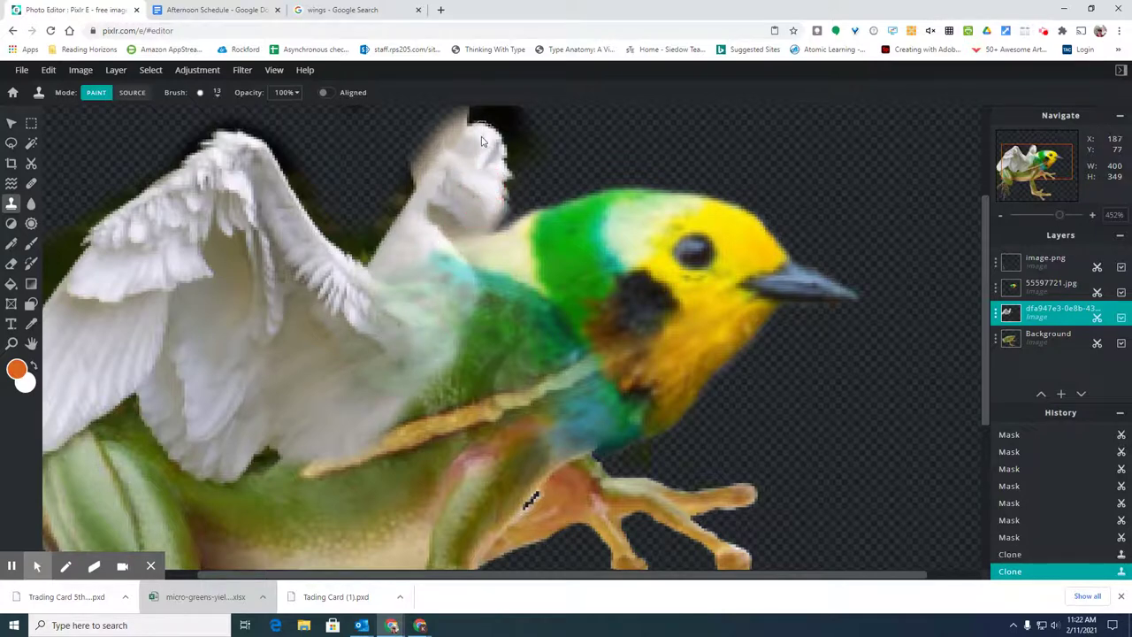
Set two new clone sources on the wing, paint feathers over the remaining white neck, and zoom out to check.
left_click(133, 95)
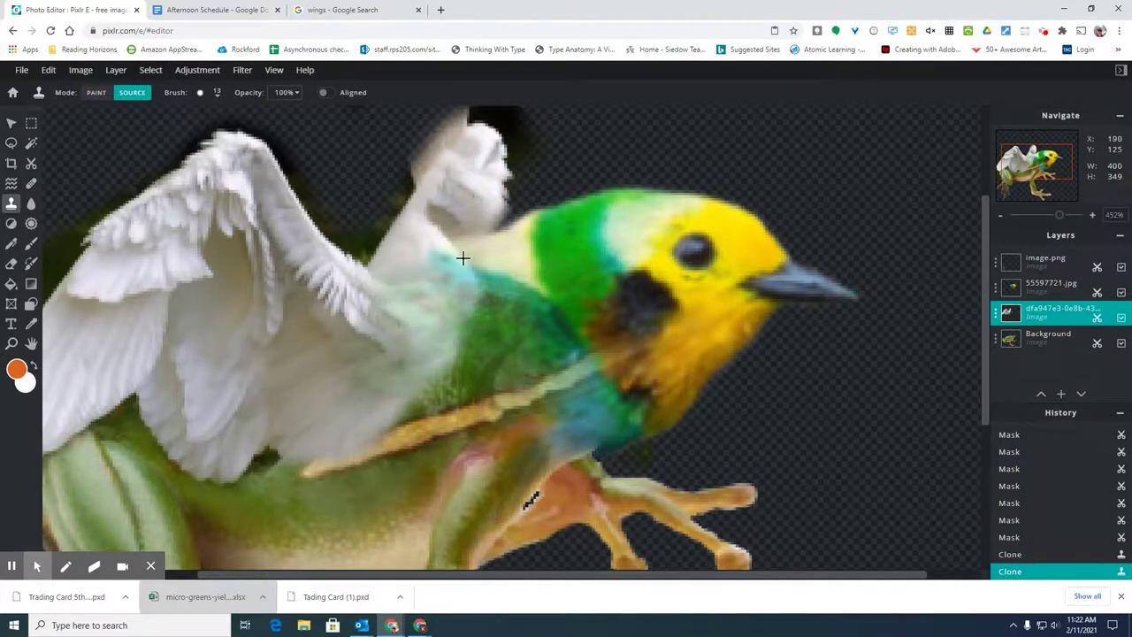
left_click(415, 247)
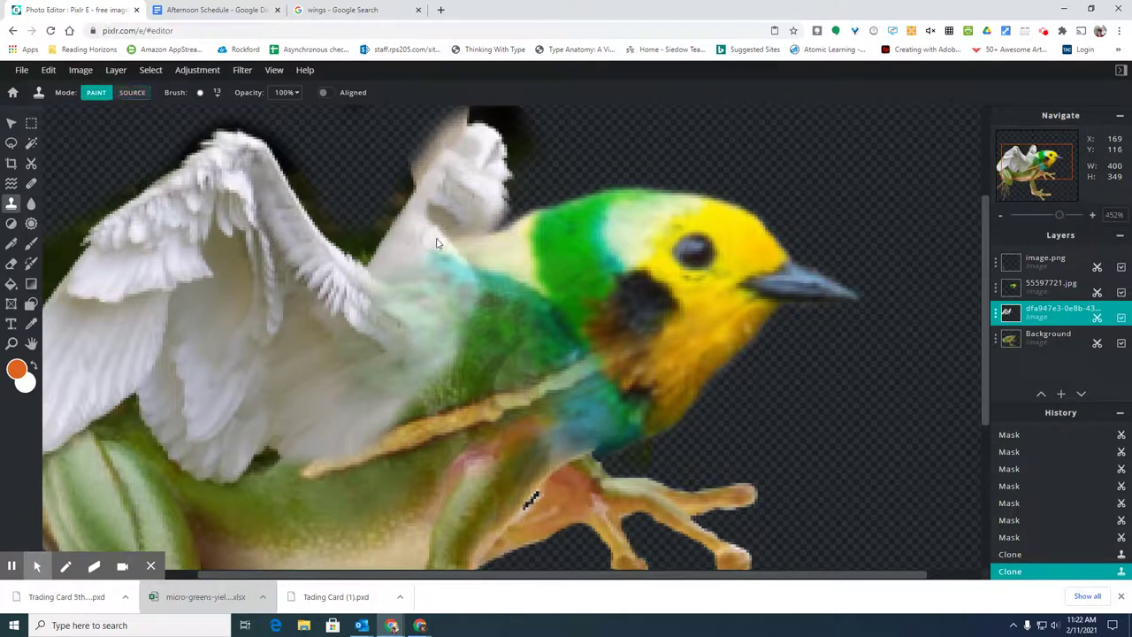
mouse_move(445, 239)
left_mouse_down()
mouse_move(430, 214)
mouse_move(442, 241)
mouse_move(458, 220)
mouse_move(447, 246)
left_mouse_up()
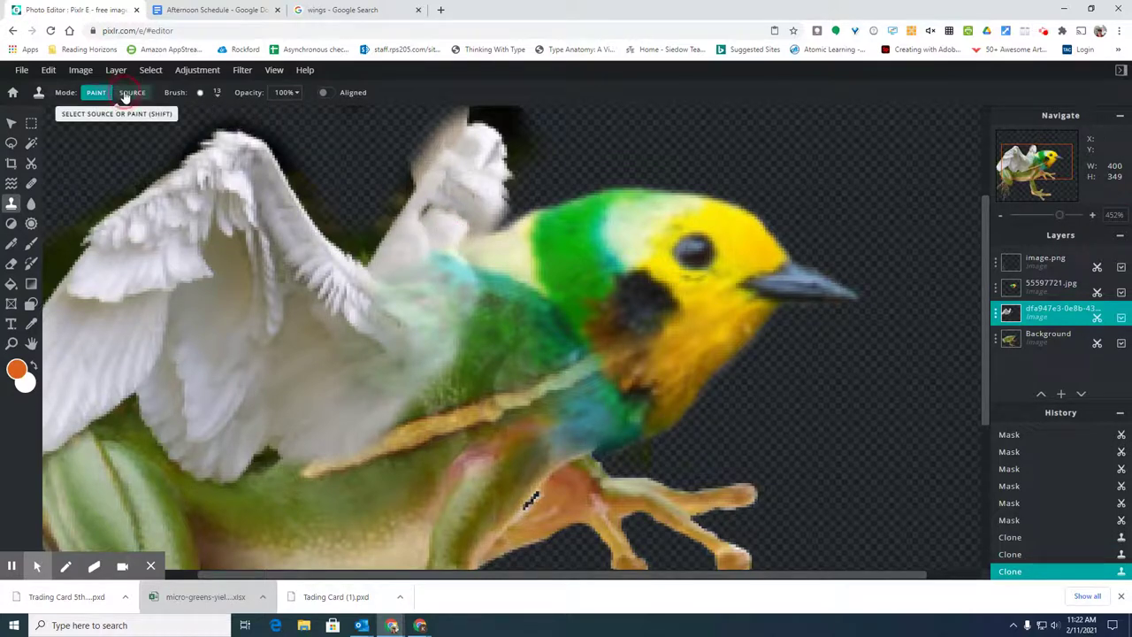
left_click(132, 93)
left_click(414, 240)
left_click_drag(416, 232, 447, 185)
scroll(427, 296, "down", 5)
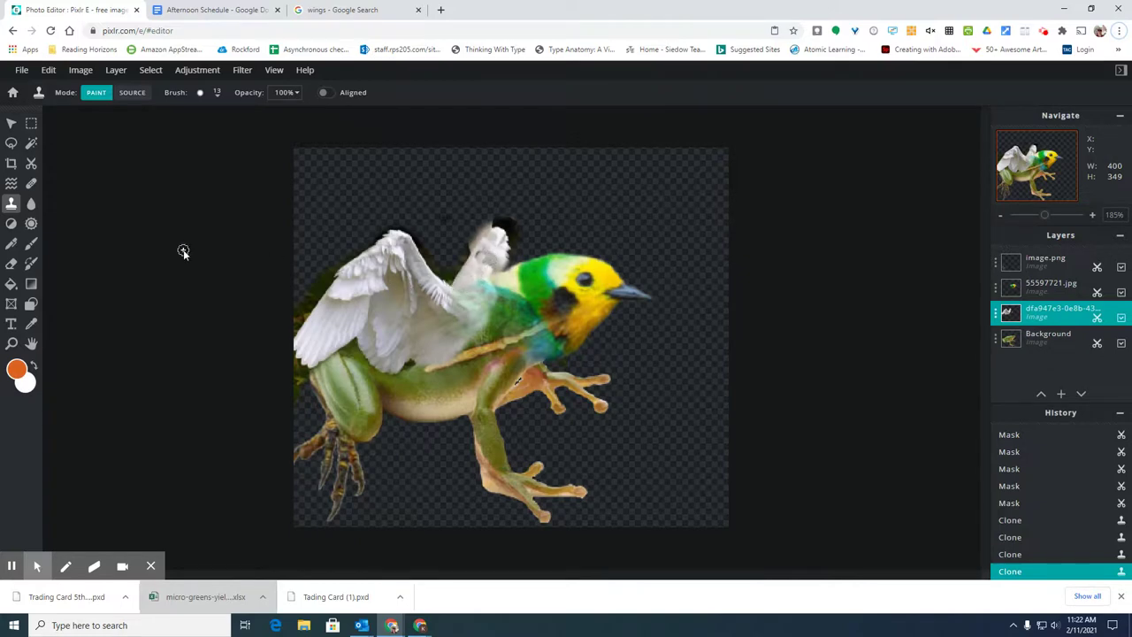
Switch to the Cutout / Mask tool.
left_click(31, 166)
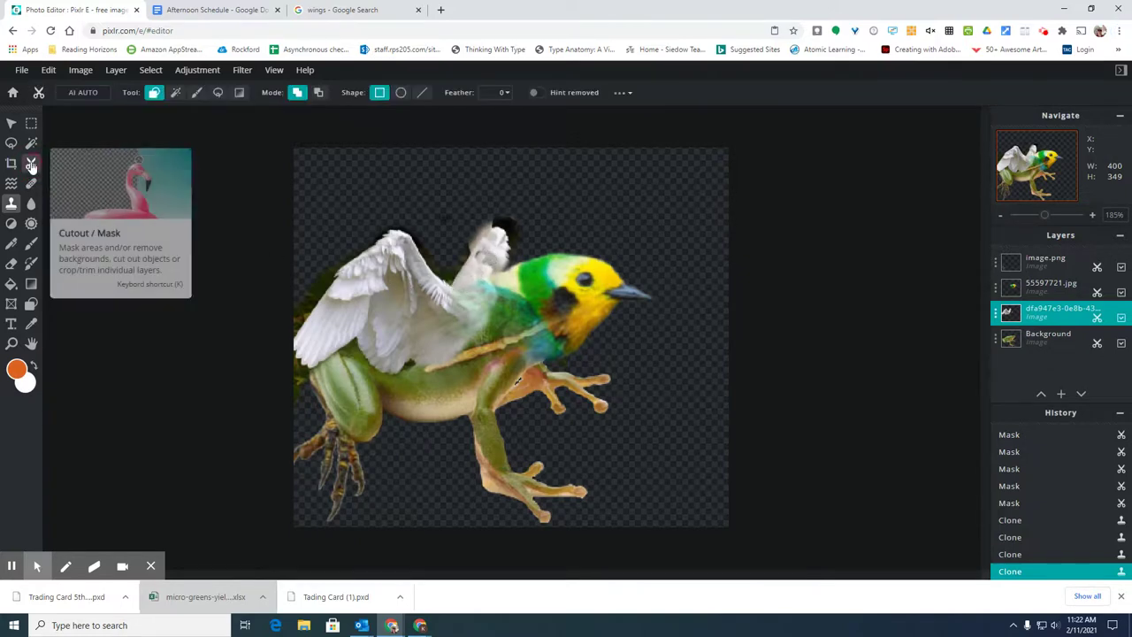